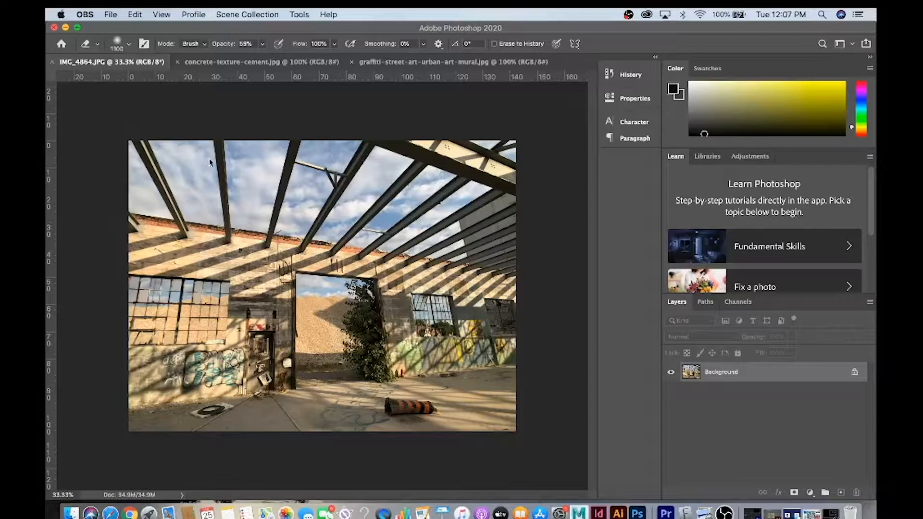
# Look through the open concrete texture and graffiti mural images, ending on the warehouse photo IMG_4864.JPG
pyautogui.click(258, 68)
pyautogui.click(258, 62)
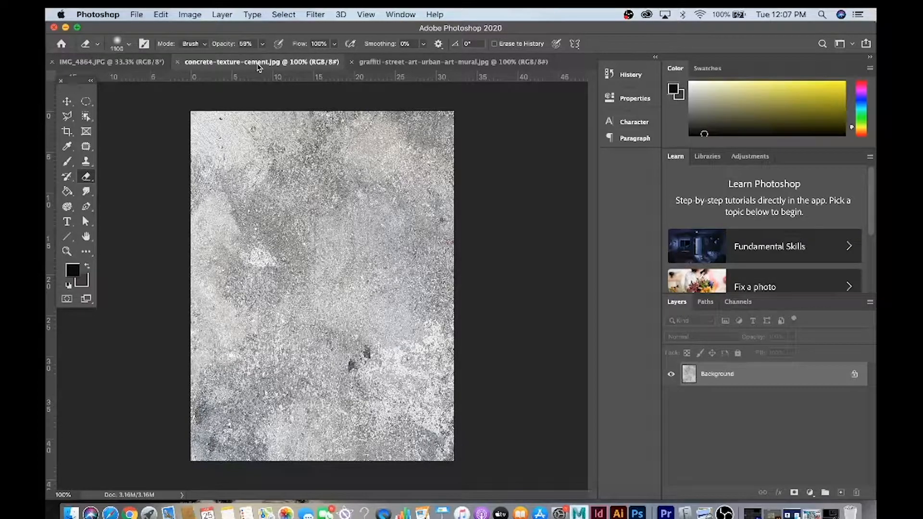
pyautogui.click(377, 66)
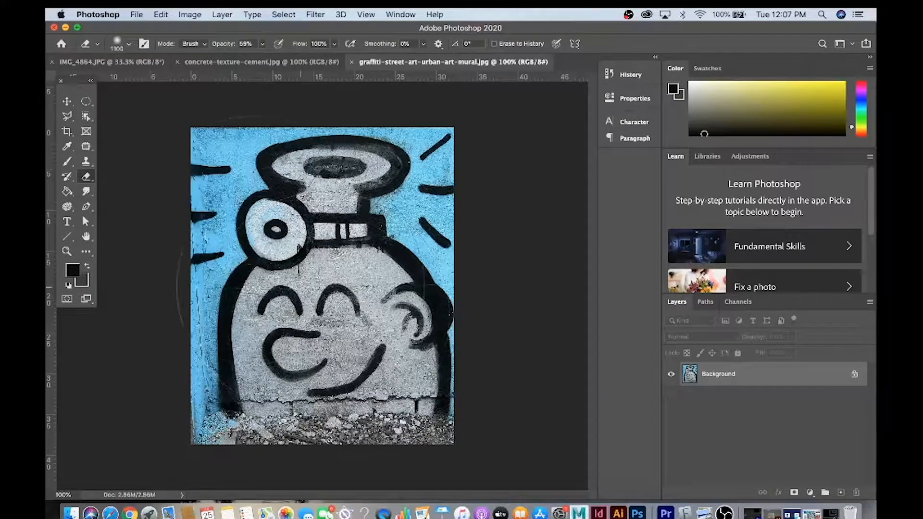
pyautogui.click(111, 61)
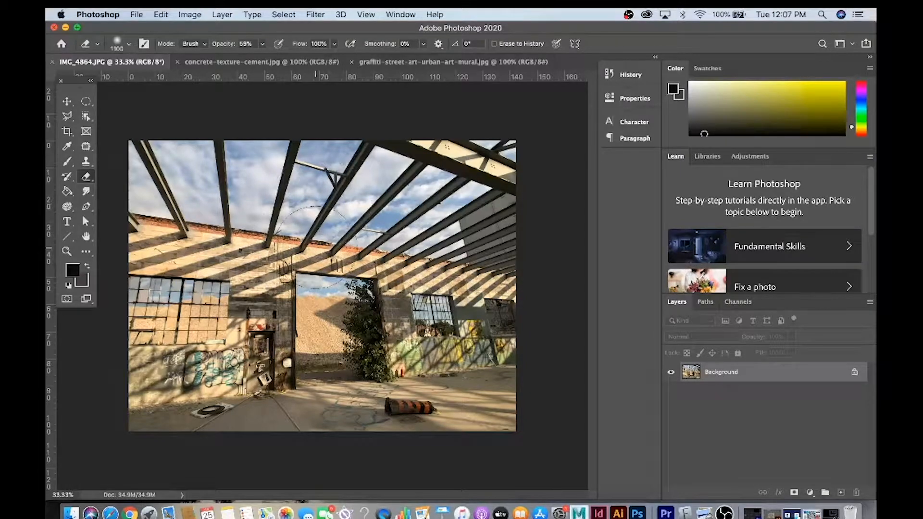
# Duplicate the Background layer of the warehouse photo so that three copies sit above the original
pyautogui.moveTo(765, 379); pyautogui.dragTo(839, 491)
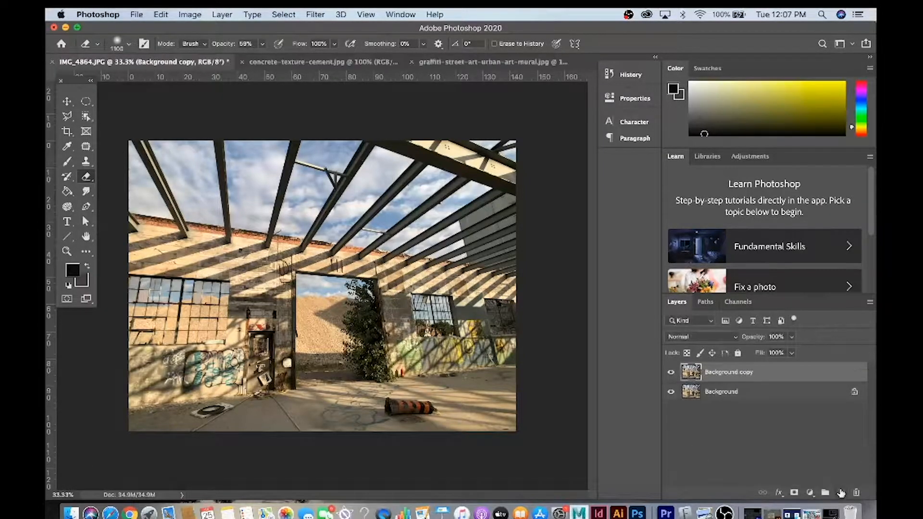
pyautogui.scroll(2, 740, 373)
pyautogui.rightClick(740, 373)
pyautogui.click(742, 379)
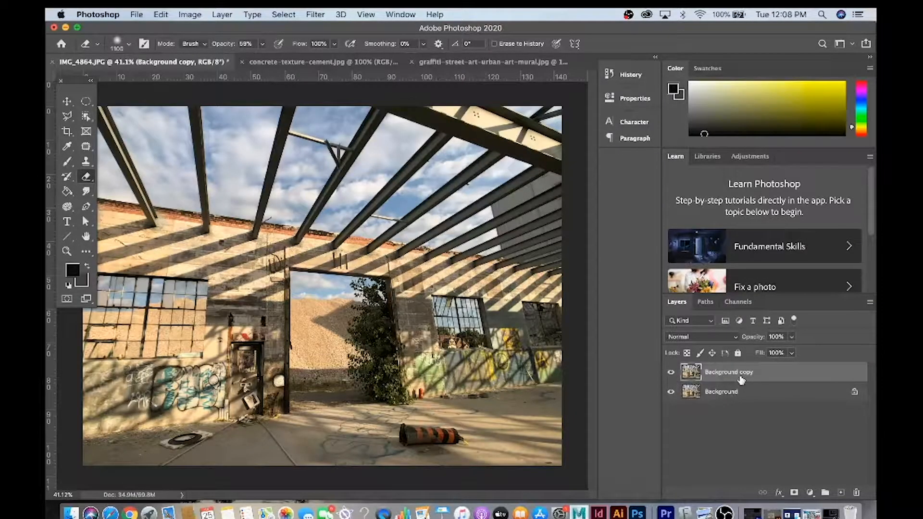
pyautogui.press('super+j')
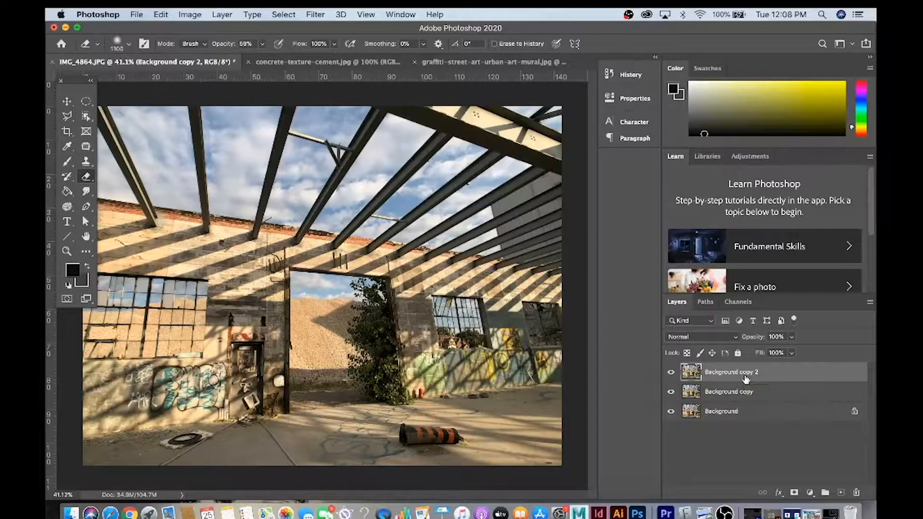
pyautogui.press('super+j')
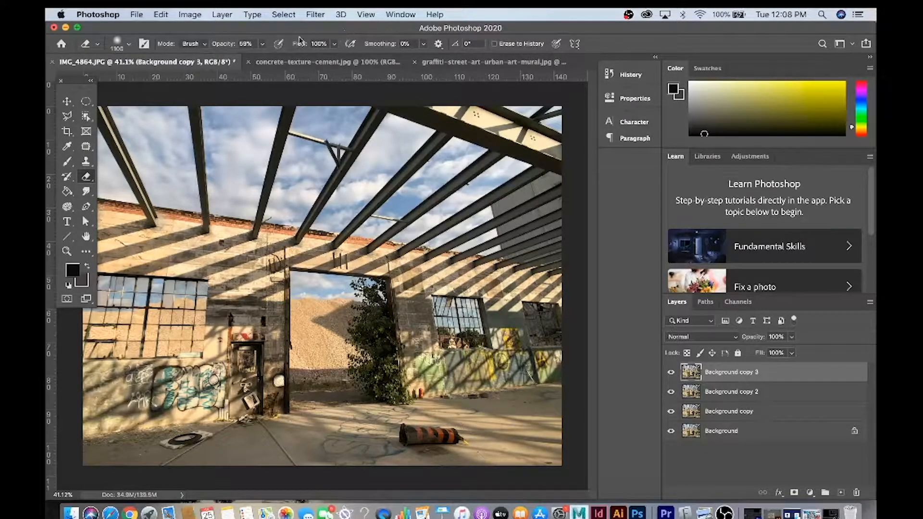
pyautogui.click(190, 15)
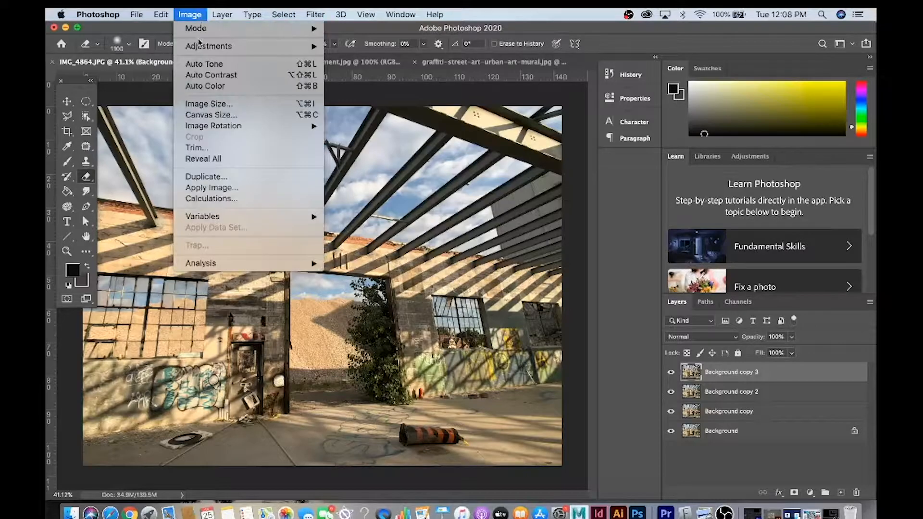
pyautogui.moveTo(203, 46)
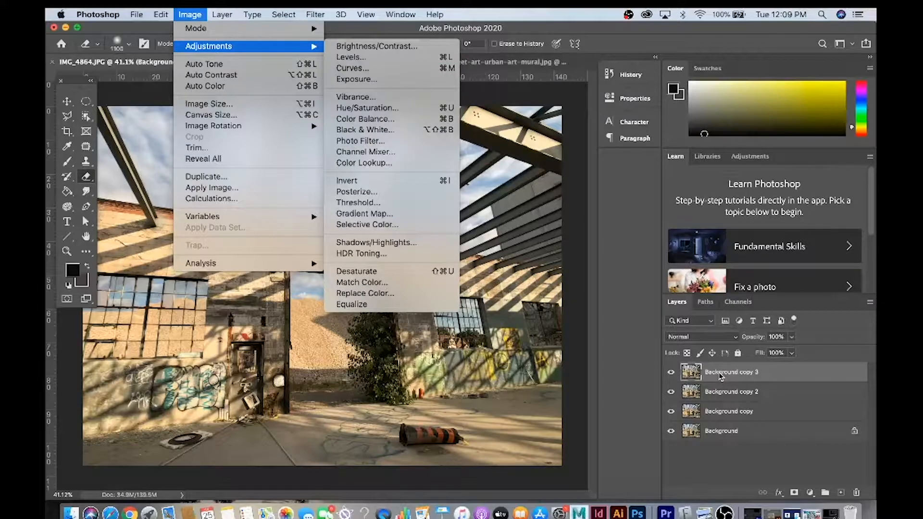
pyautogui.click(779, 383)
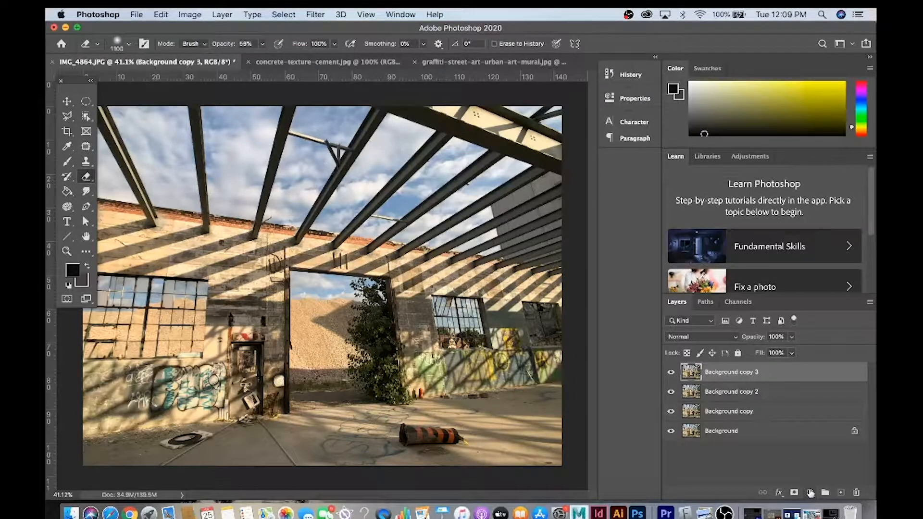
pyautogui.click(811, 493)
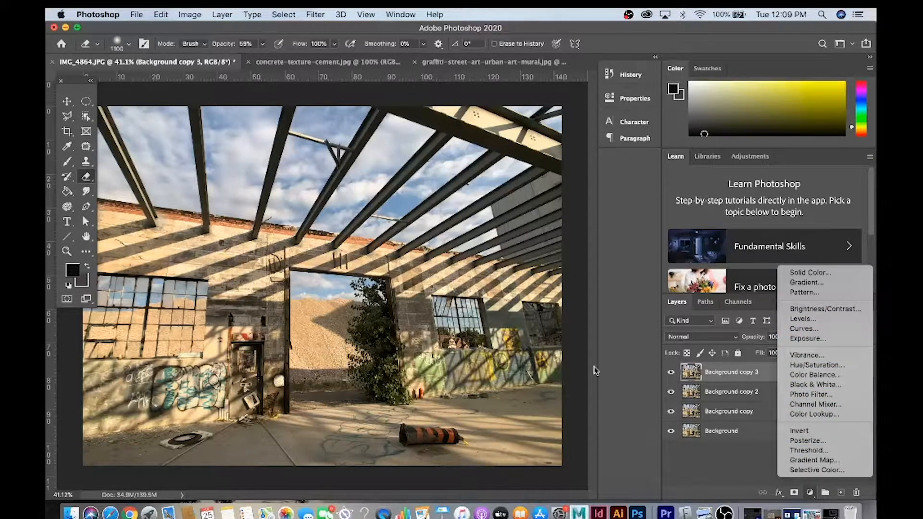
pyautogui.click(190, 14)
pyautogui.click(190, 15)
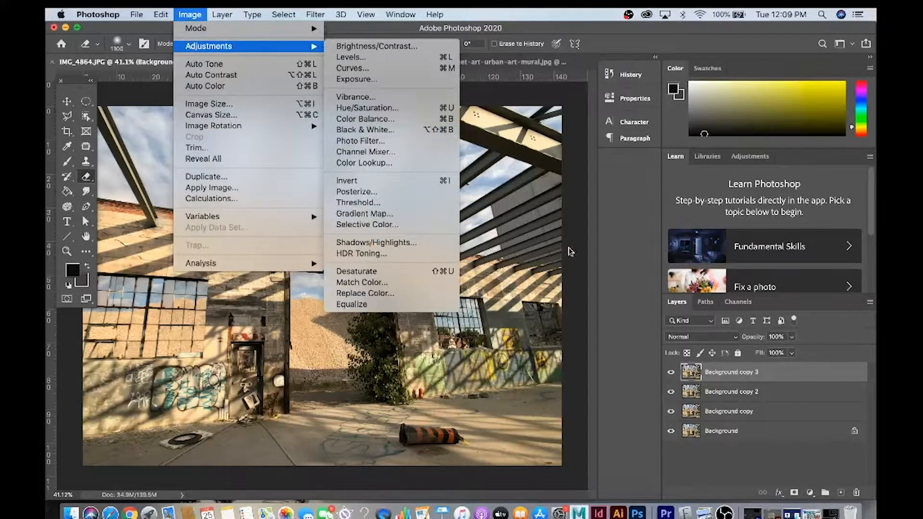
pyautogui.click(821, 477)
# Add a Levels adjustment layer above the top copy with input levels of 13, 0.93 and 236
pyautogui.click(811, 493)
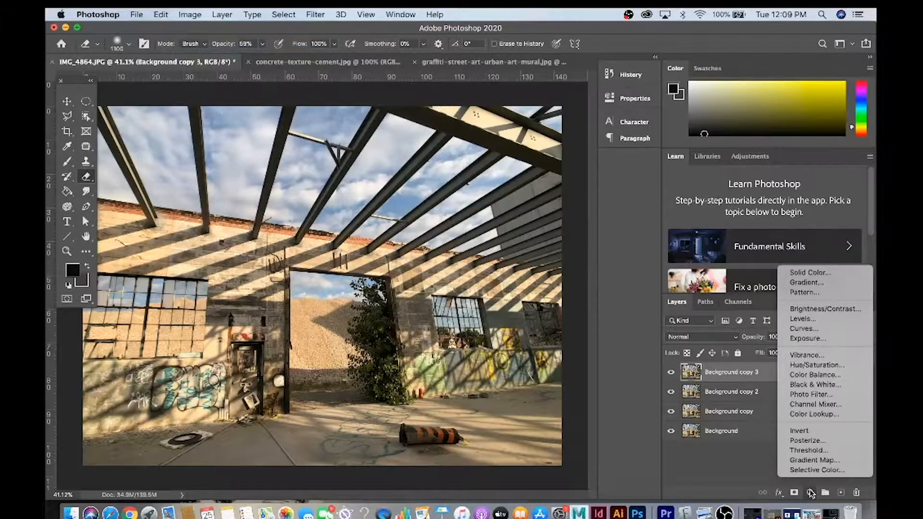
pyautogui.click(803, 319)
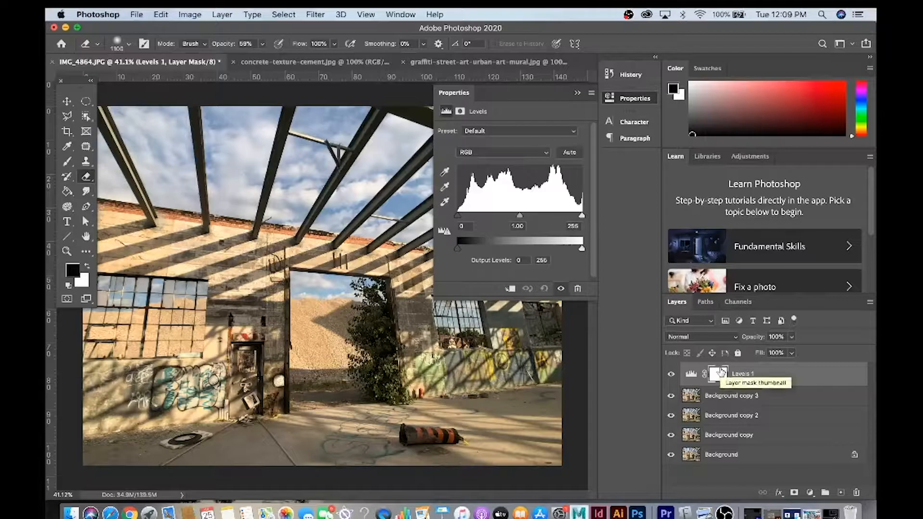
pyautogui.moveTo(520, 216); pyautogui.dragTo(525, 219)
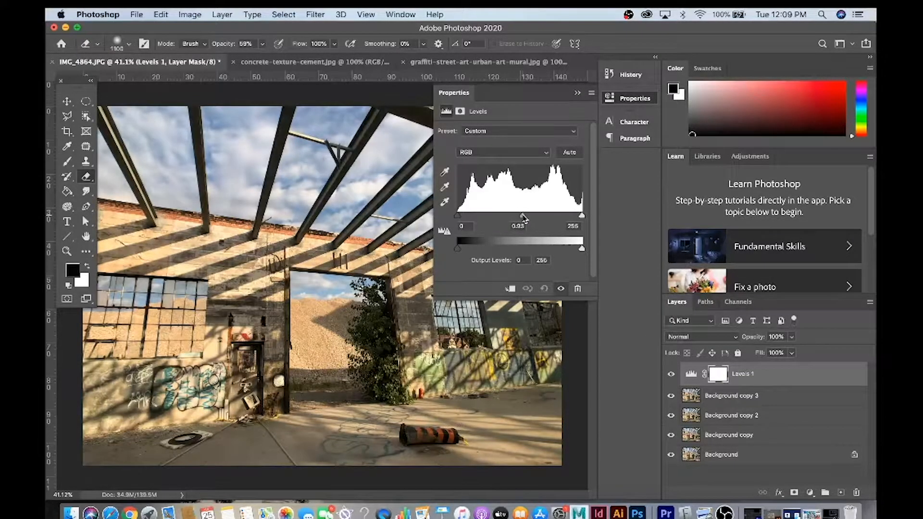
pyautogui.moveTo(459, 216); pyautogui.dragTo(466, 217)
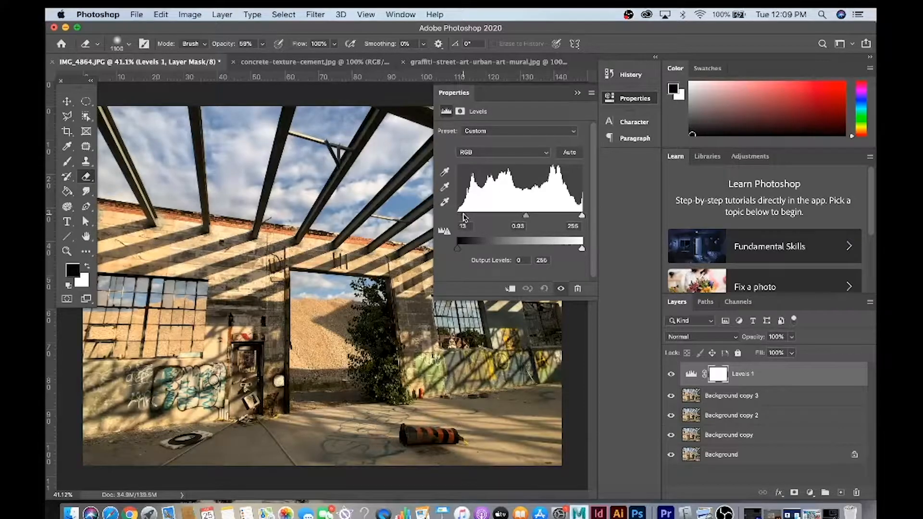
pyautogui.moveTo(581, 216); pyautogui.dragTo(573, 219)
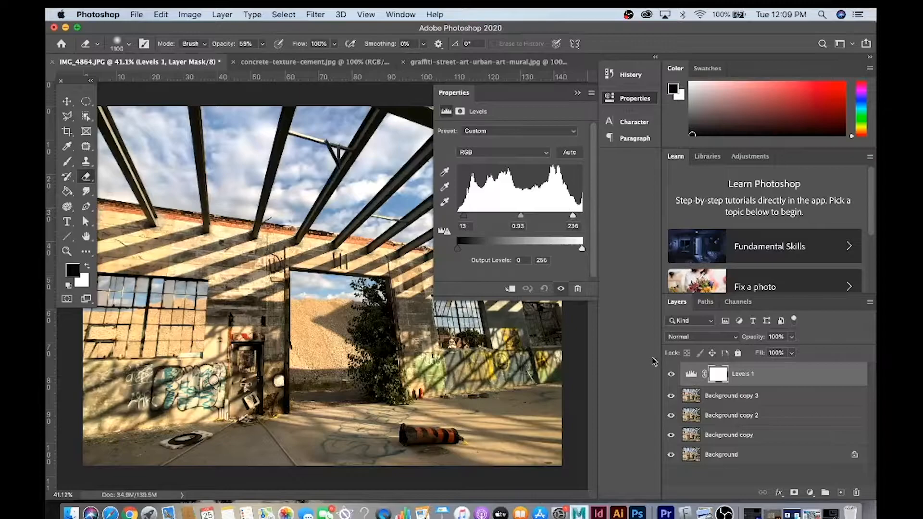
# Compare the photo with and without the Levels adjustment and collapse its settings
pyautogui.click(672, 374)
pyautogui.click(672, 375)
pyautogui.click(671, 374)
pyautogui.click(672, 374)
pyautogui.click(578, 93)
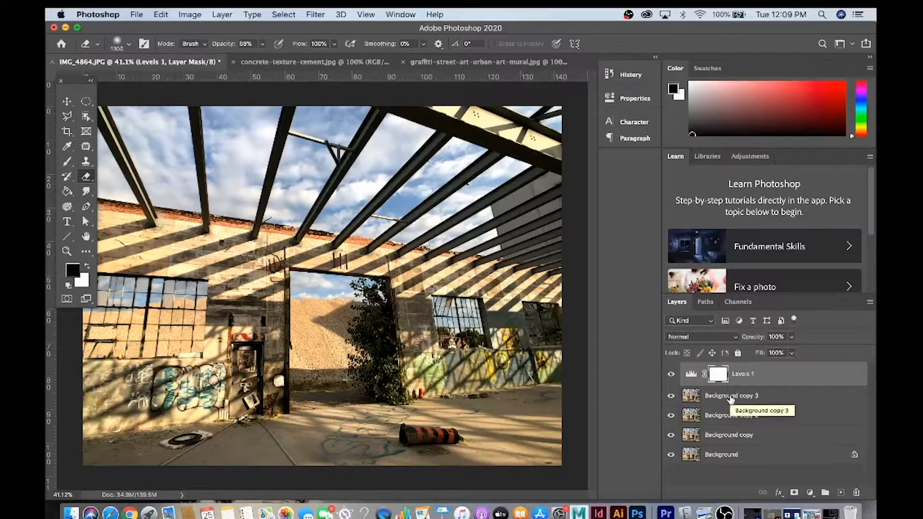
# Add a Hue/Saturation adjustment layer on top with a Hue of -35 and compare the photo with and without it
pyautogui.click(811, 493)
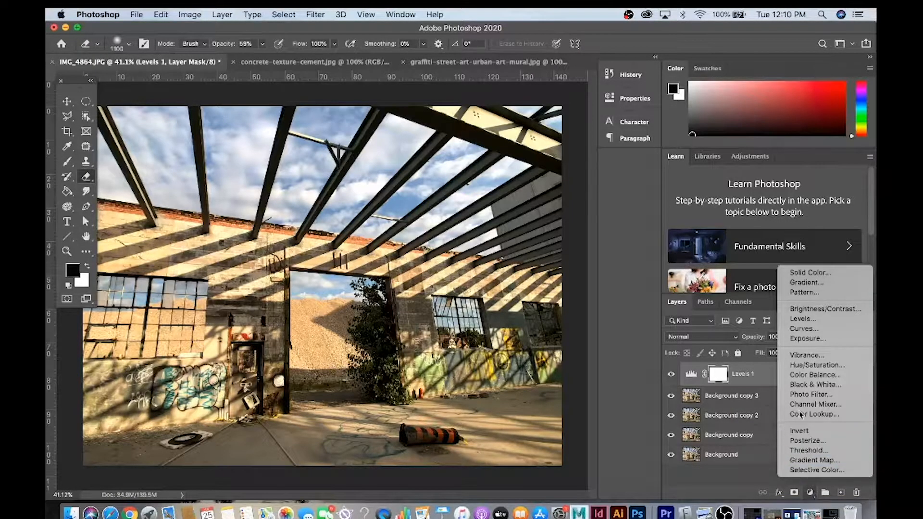
pyautogui.click(804, 366)
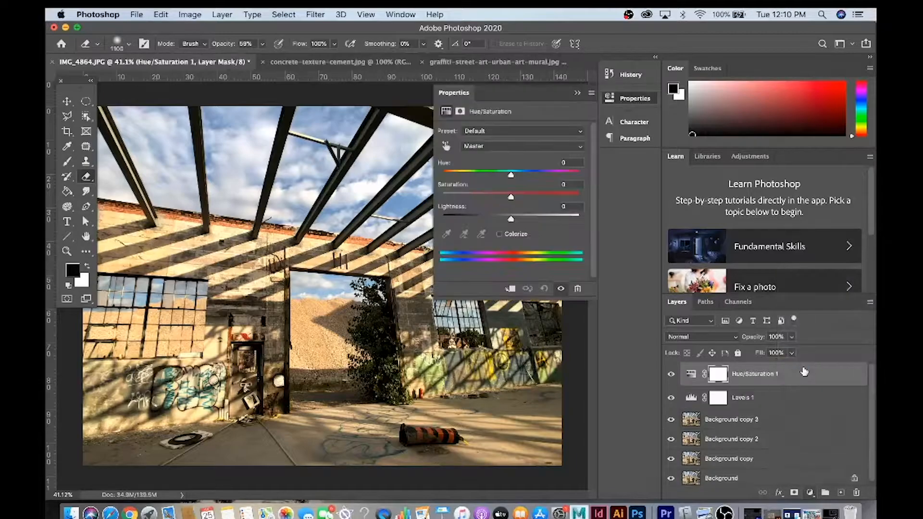
pyautogui.moveTo(510, 179)
pyautogui.mouseDown()
pyautogui.moveTo(521, 179)
pyautogui.moveTo(493, 180)
pyautogui.mouseUp()
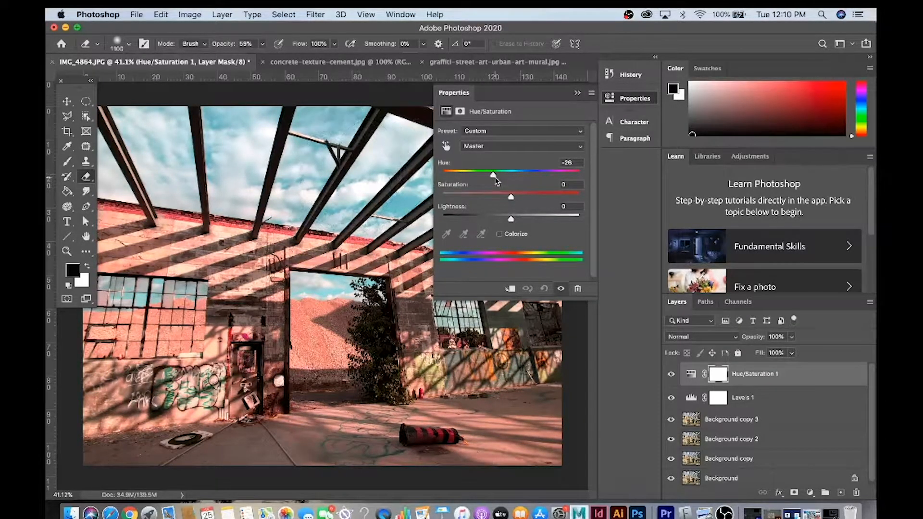
pyautogui.moveTo(494, 176); pyautogui.dragTo(491, 178)
pyautogui.moveTo(489, 176); pyautogui.dragTo(487, 178)
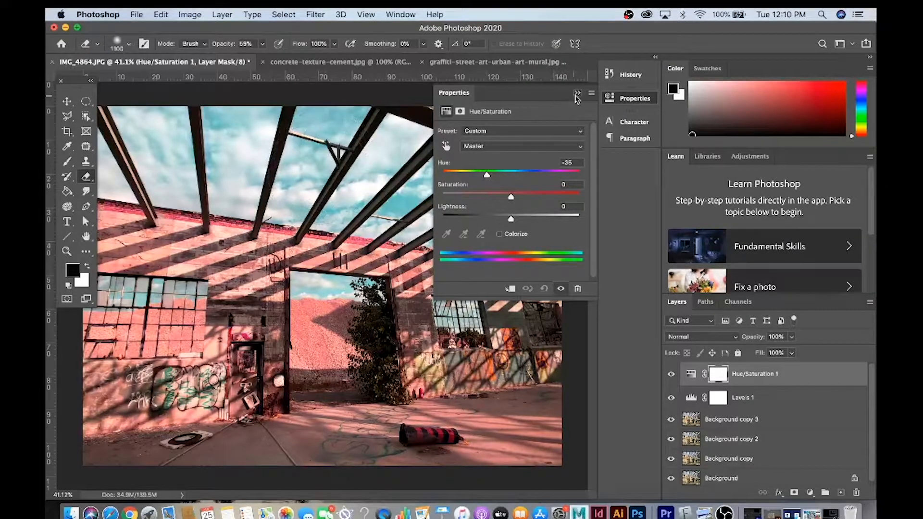
pyautogui.click(577, 93)
pyautogui.click(671, 374)
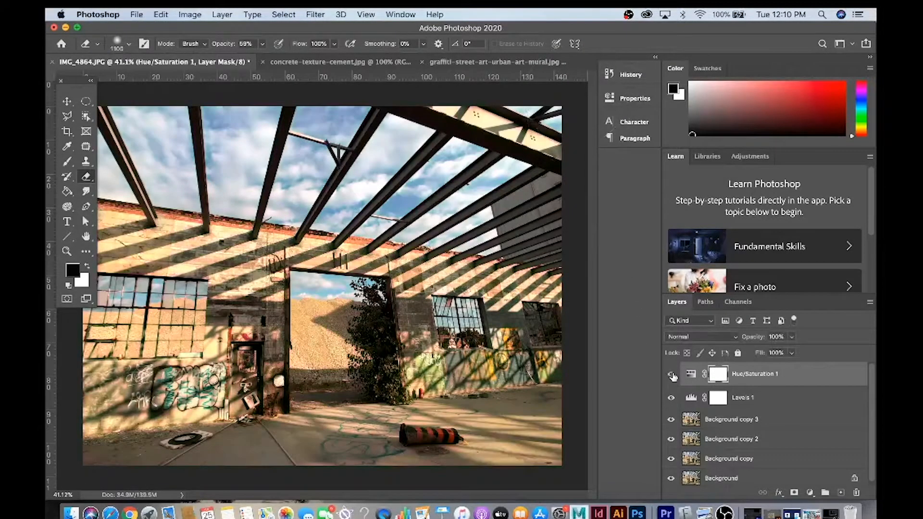
pyautogui.click(671, 374)
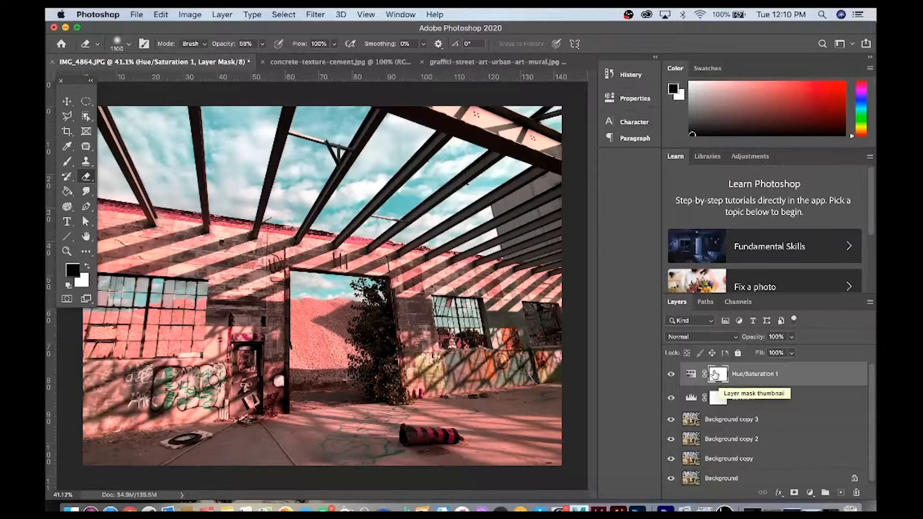
# Paint black on the Hue/Saturation mask over the walls and floor with a soft 1100 px brush at 89% opacity
pyautogui.click(67, 163)
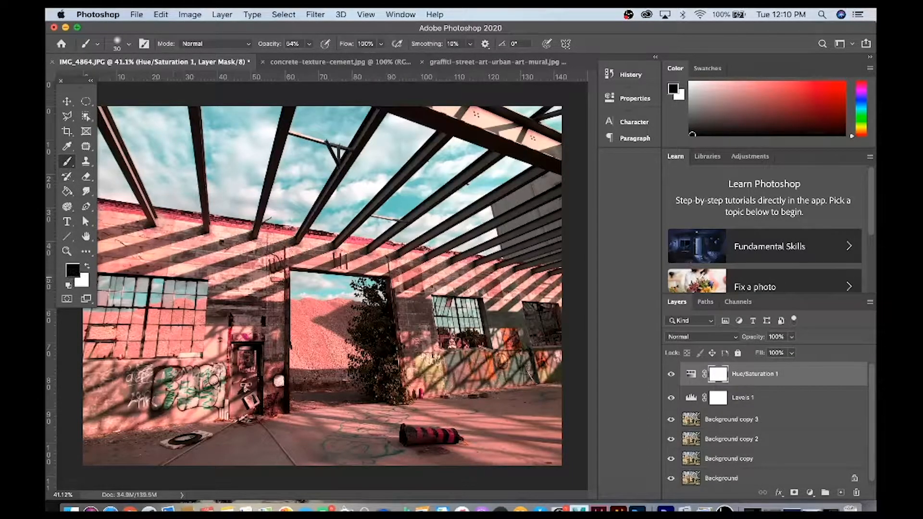
pyautogui.click(128, 44)
pyautogui.moveTo(121, 82); pyautogui.dragTo(133, 86)
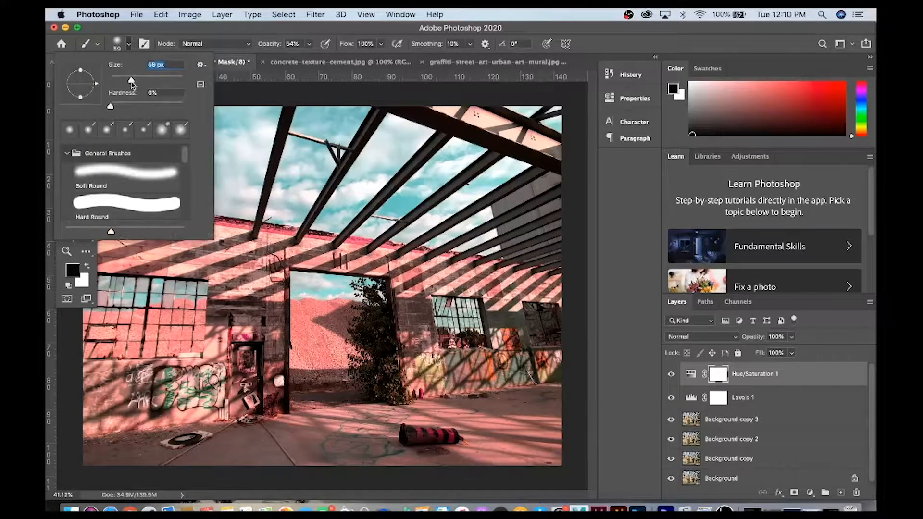
pyautogui.click(175, 241)
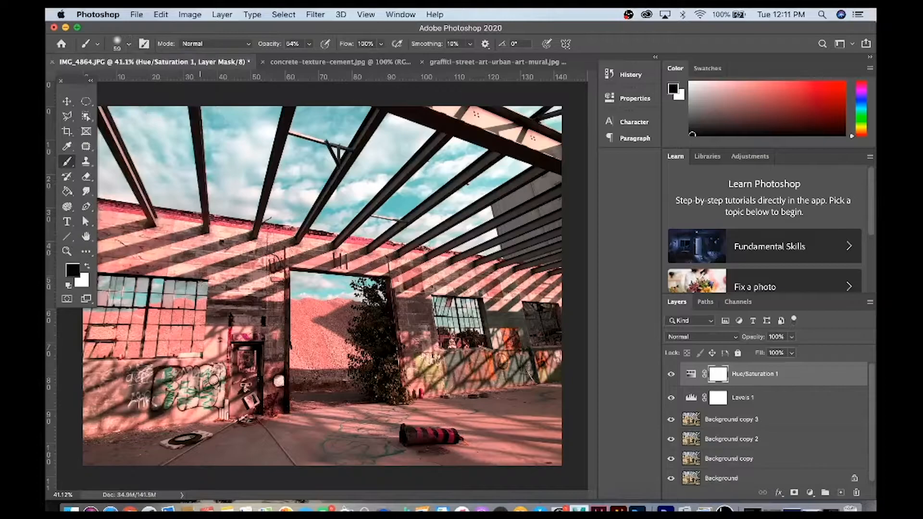
pyautogui.press(']')
pyautogui.press(']')
pyautogui.press(']')
pyautogui.press(']')
pyautogui.press(']')
pyautogui.press(']')
pyautogui.press(']')
pyautogui.press(']')
pyautogui.click(309, 43)
pyautogui.moveTo(308, 57); pyautogui.dragTo(330, 63)
pyautogui.moveTo(219, 308)
pyautogui.mouseDown()
pyautogui.moveTo(214, 301)
pyautogui.moveTo(298, 331)
pyautogui.moveTo(298, 378)
pyautogui.moveTo(312, 390)
pyautogui.moveTo(409, 384)
pyautogui.moveTo(390, 310)
pyautogui.moveTo(284, 373)
pyautogui.moveTo(291, 404)
pyautogui.moveTo(197, 452)
pyautogui.moveTo(107, 440)
pyautogui.moveTo(113, 366)
pyautogui.moveTo(80, 308)
pyautogui.mouseUp()
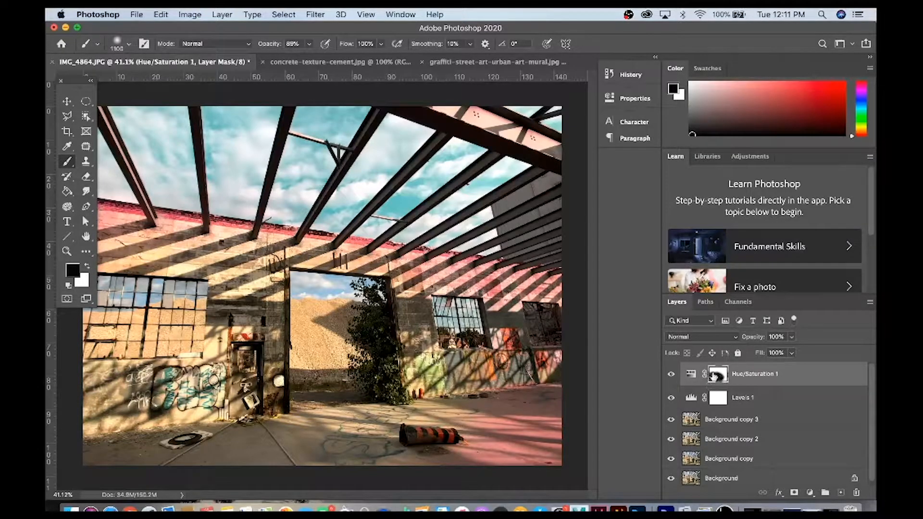
pyautogui.moveTo(409, 462)
pyautogui.mouseDown()
pyautogui.moveTo(447, 432)
pyautogui.moveTo(474, 395)
pyautogui.moveTo(461, 351)
pyautogui.moveTo(439, 329)
pyautogui.mouseUp()
# Mask the hue shift off the upper part of the wall below the roofline with a 500 px black brush
pyautogui.press('[')
pyautogui.press('[')
pyautogui.press('[')
pyautogui.press('[')
pyautogui.press('[')
pyautogui.press('[')
pyautogui.moveTo(104, 231)
pyautogui.mouseDown()
pyautogui.moveTo(125, 221)
pyautogui.moveTo(178, 226)
pyautogui.mouseUp()
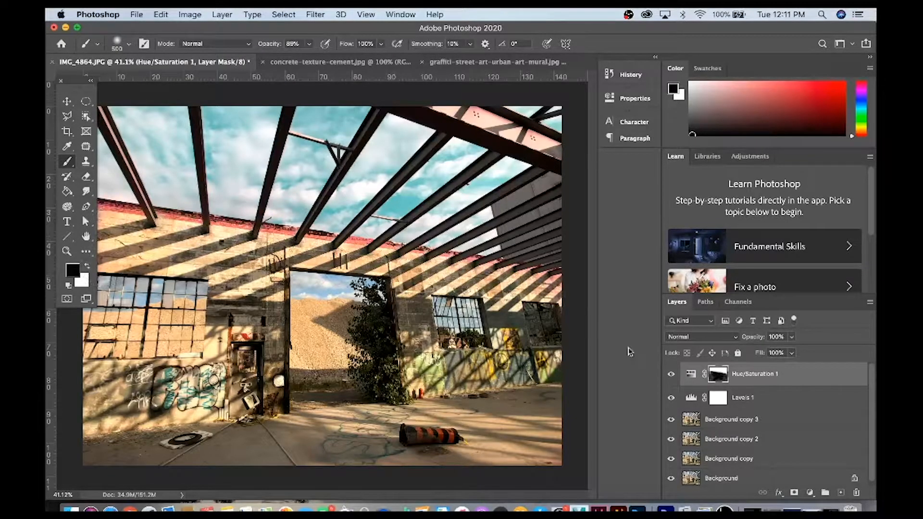
# Compare the photo with and without the masked Hue/Saturation adjustment
pyautogui.click(673, 376)
pyautogui.click(673, 377)
pyautogui.click(673, 376)
pyautogui.click(673, 377)
# Paint white on the Hue/Saturation mask over the sky seen through the doorway to restore the hue shift there
pyautogui.press('z')
pyautogui.click(337, 290)
pyautogui.click(337, 290)
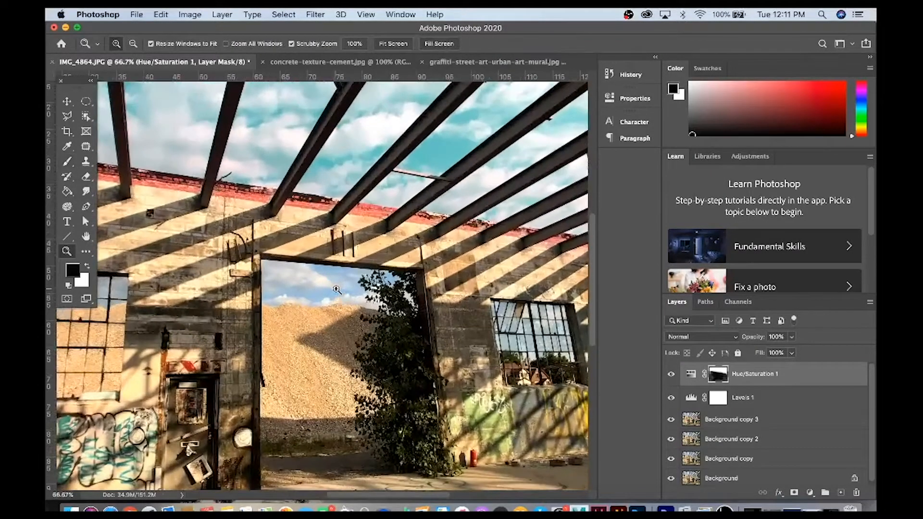
pyautogui.click(337, 290)
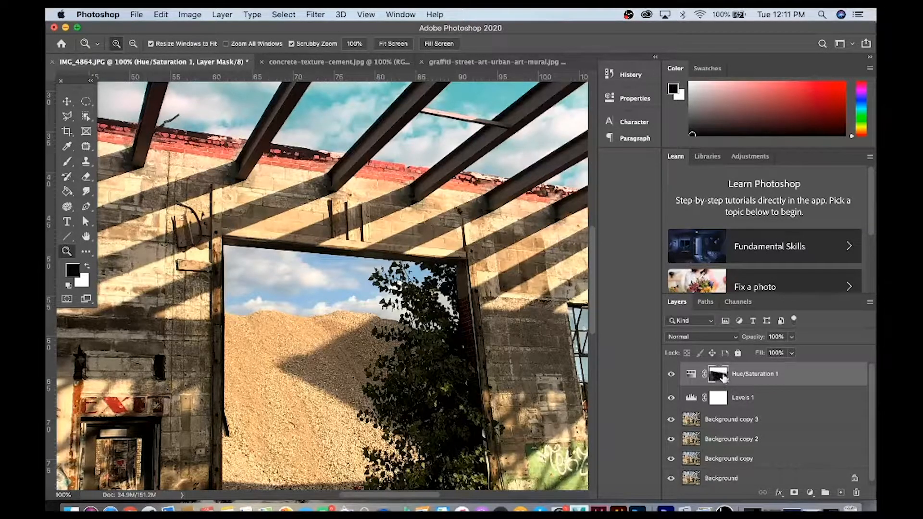
pyautogui.click(89, 267)
pyautogui.click(89, 267)
pyautogui.click(88, 268)
pyautogui.click(89, 268)
pyautogui.click(88, 267)
pyautogui.click(67, 161)
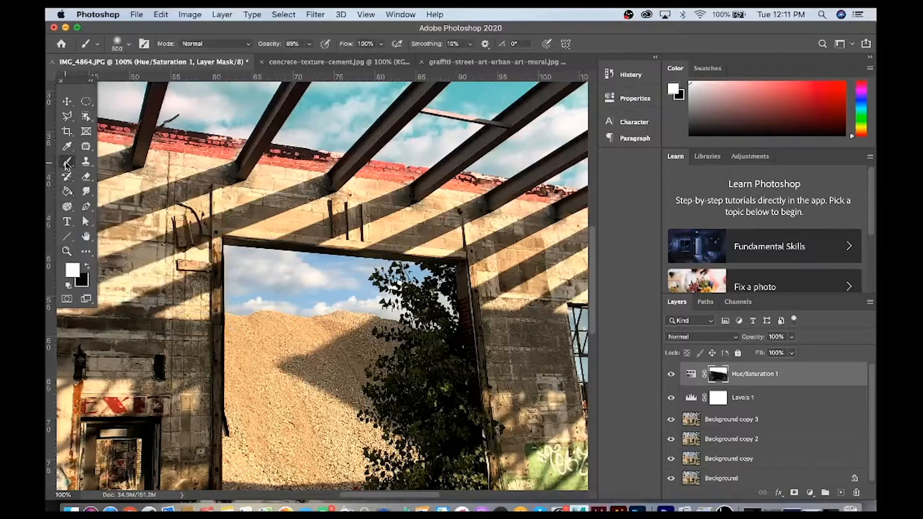
pyautogui.moveTo(291, 326)
pyautogui.mouseDown()
pyautogui.moveTo(269, 336)
pyautogui.moveTo(313, 322)
pyautogui.moveTo(298, 320)
pyautogui.moveTo(351, 317)
pyautogui.mouseUp()
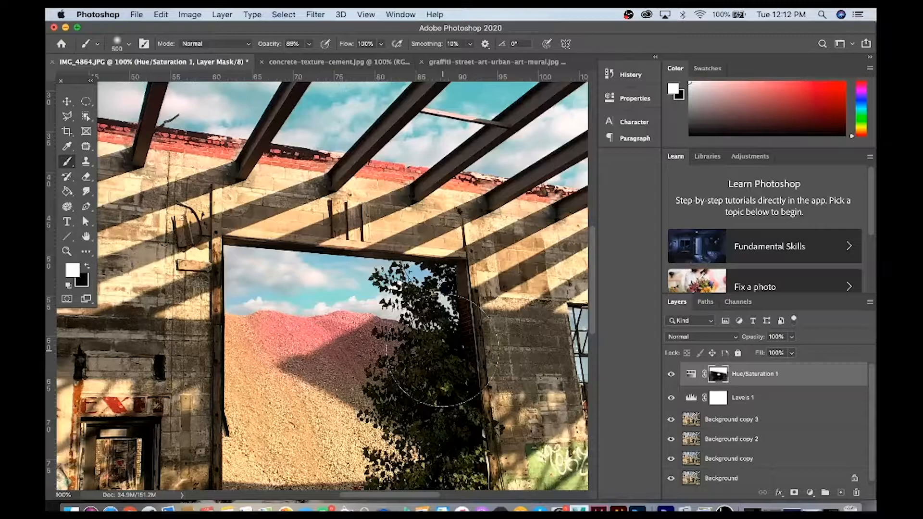
# Paint black on the Hue/Saturation mask over the gravel pile in the doorway with a 200 px brush
pyautogui.press('[')
pyautogui.press('[')
pyautogui.press('[')
pyautogui.click(88, 267)
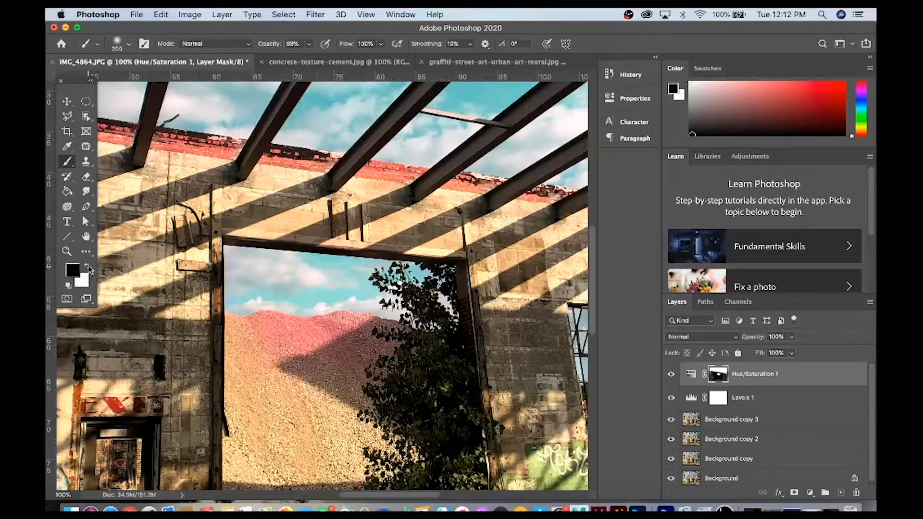
pyautogui.moveTo(280, 345); pyautogui.dragTo(317, 344)
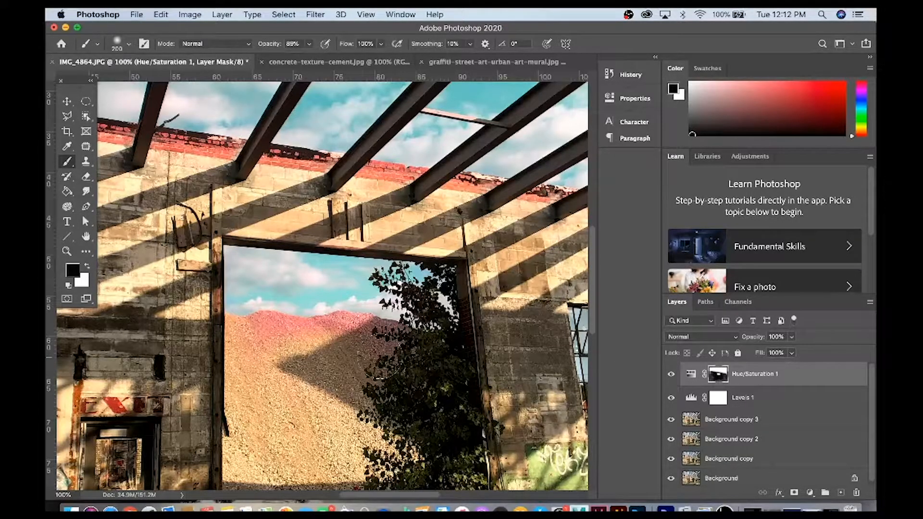
pyautogui.click(271, 339)
# Mask the hue shift off the gravel pile's upper ridge with an 80 px black brush, keeping the sky above it tinted
pyautogui.press('[')
pyautogui.press('[')
pyautogui.press('[')
pyautogui.press('[')
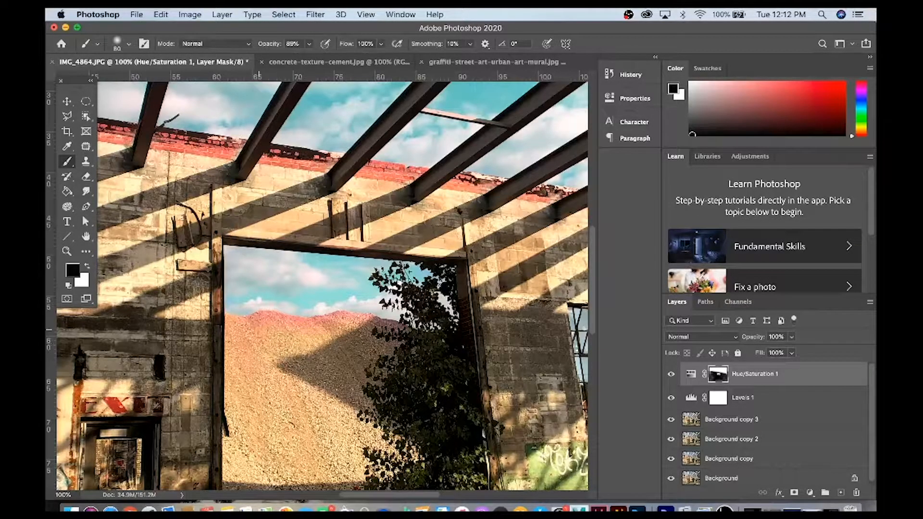
pyautogui.press('z')
pyautogui.click(279, 331)
pyautogui.click(279, 331)
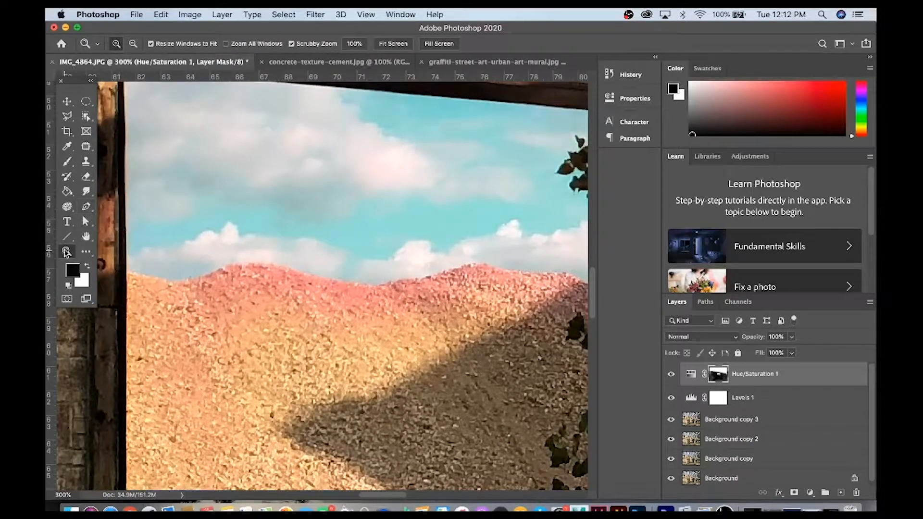
pyautogui.click(66, 162)
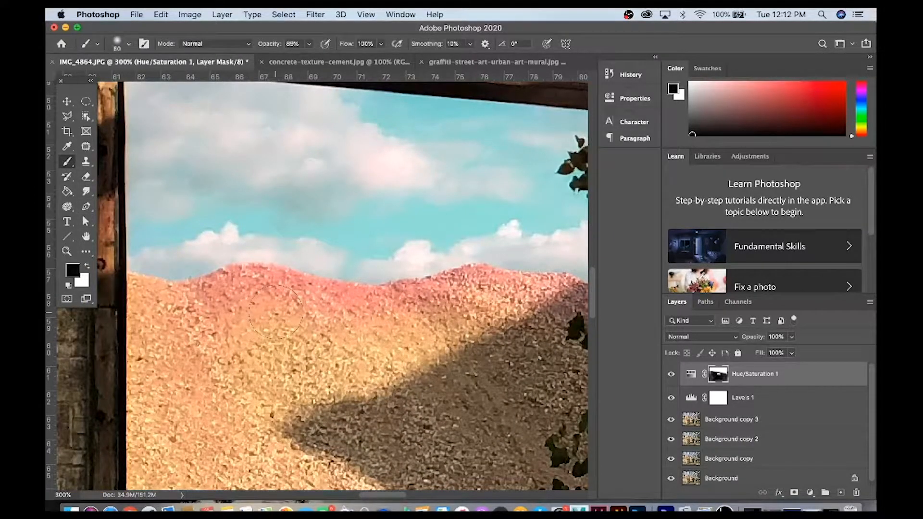
pyautogui.moveTo(237, 306)
pyautogui.mouseDown()
pyautogui.moveTo(230, 298)
pyautogui.moveTo(269, 301)
pyautogui.moveTo(226, 288)
pyautogui.moveTo(380, 303)
pyautogui.moveTo(317, 288)
pyautogui.moveTo(250, 303)
pyautogui.mouseUp()
pyautogui.moveTo(197, 323)
pyautogui.mouseDown()
pyautogui.moveTo(390, 334)
pyautogui.moveTo(418, 293)
pyautogui.moveTo(535, 291)
pyautogui.mouseUp()
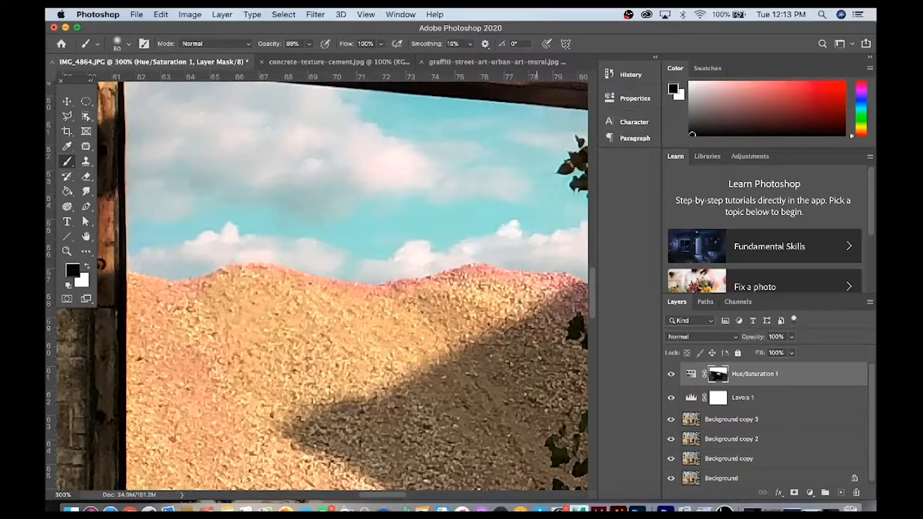
# View the whole photo fitted to the window to examine the masked sky and gravel pile
pyautogui.click(67, 252)
pyautogui.click(133, 44)
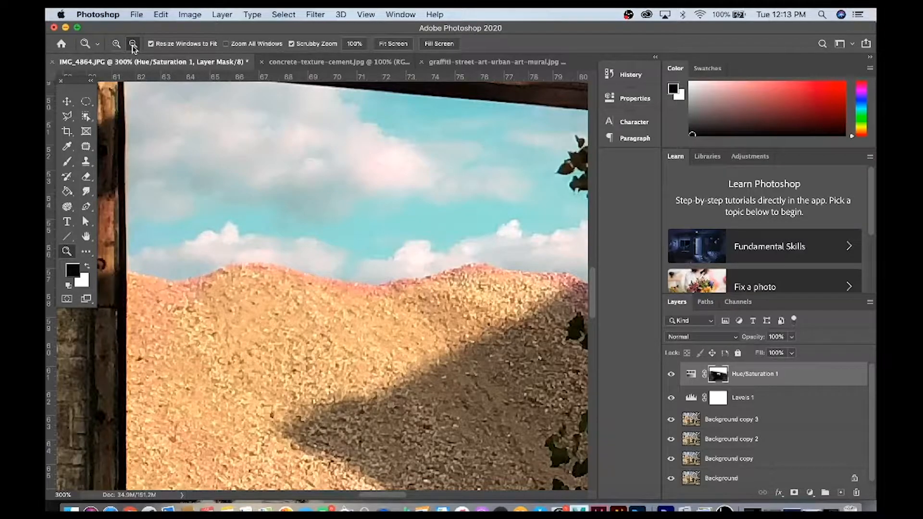
pyautogui.click(168, 130)
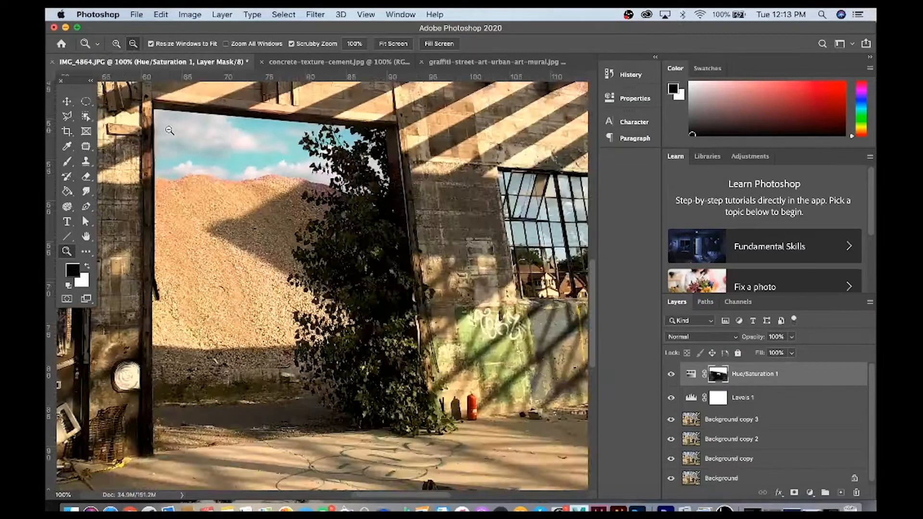
pyautogui.click(169, 130)
pyautogui.click(169, 130)
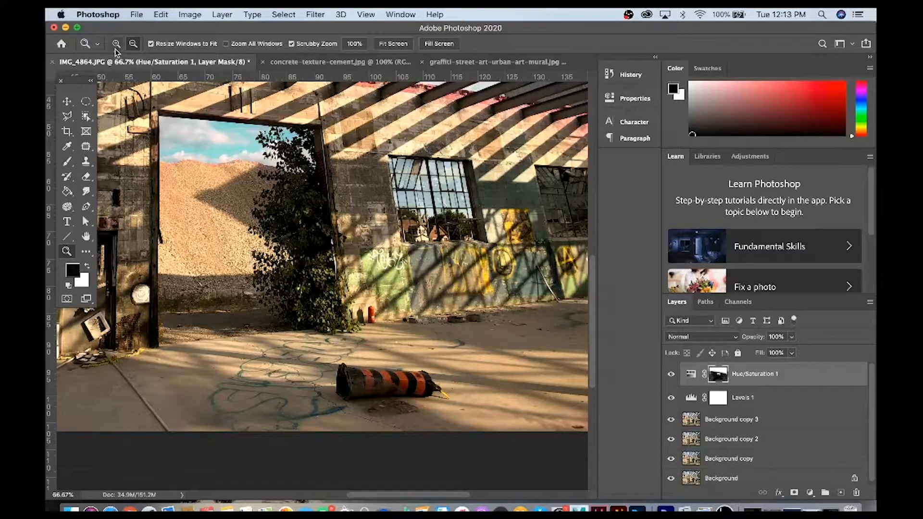
pyautogui.press('alt')
pyautogui.press('alt')
pyautogui.press('alt')
pyautogui.press('alt')
pyautogui.press('alt')
pyautogui.press('alt')
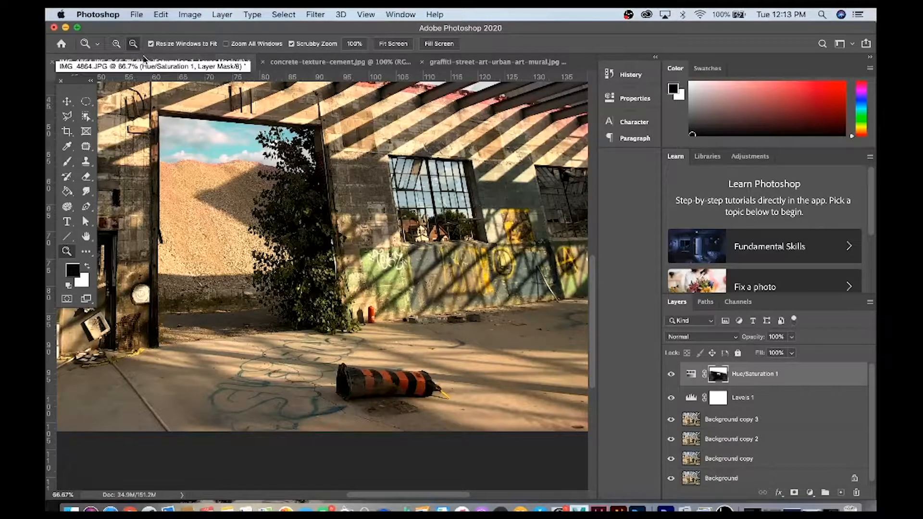
pyautogui.keyDown('alt'); pyautogui.click(240, 198); pyautogui.keyUp('alt')
pyautogui.click(240, 197)
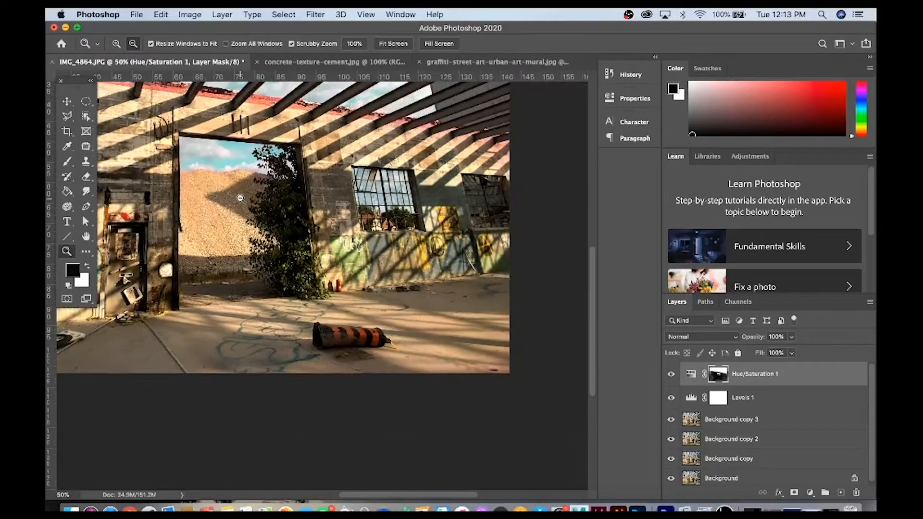
pyautogui.press('alt')
pyautogui.press('super+0')
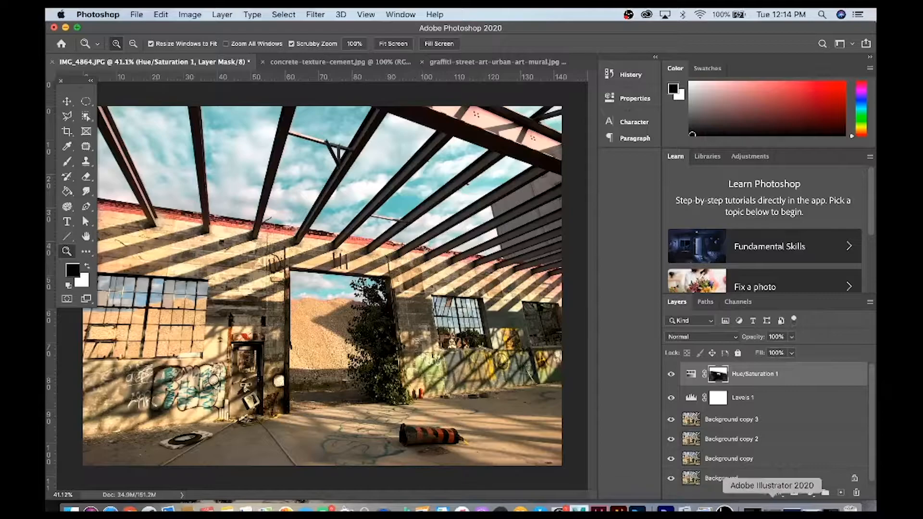
# Add a Black & White adjustment layer with lowered reds, yellows 79, greens 79 and cyans -9, leaving Tint off
pyautogui.click(810, 493)
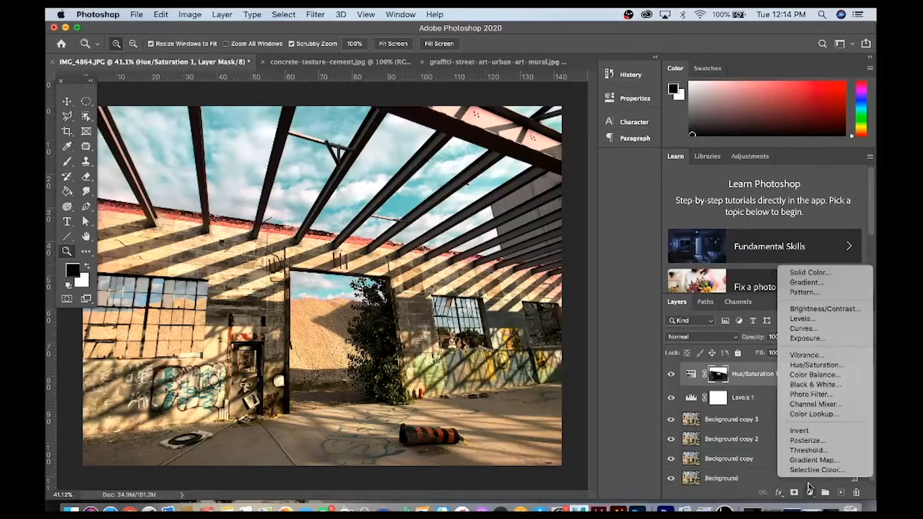
pyautogui.click(829, 389)
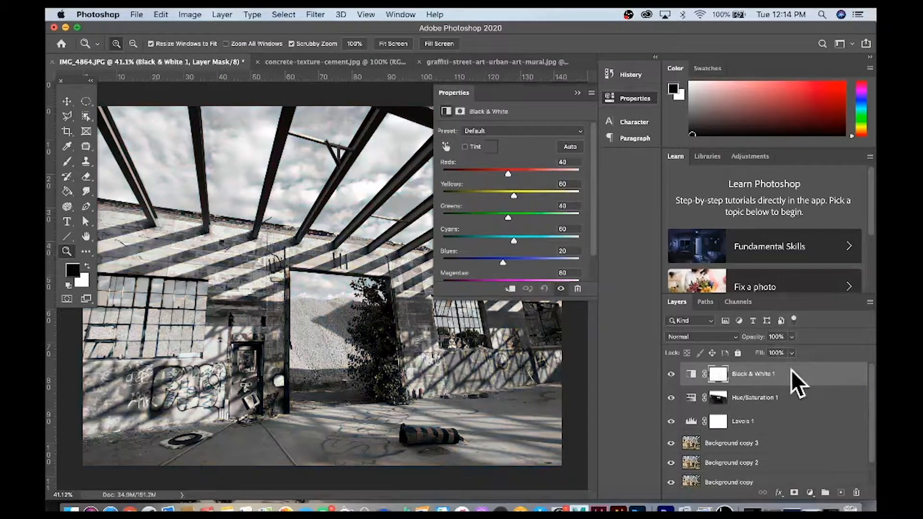
pyautogui.moveTo(508, 174); pyautogui.dragTo(495, 241)
pyautogui.click(465, 147)
pyautogui.click(465, 147)
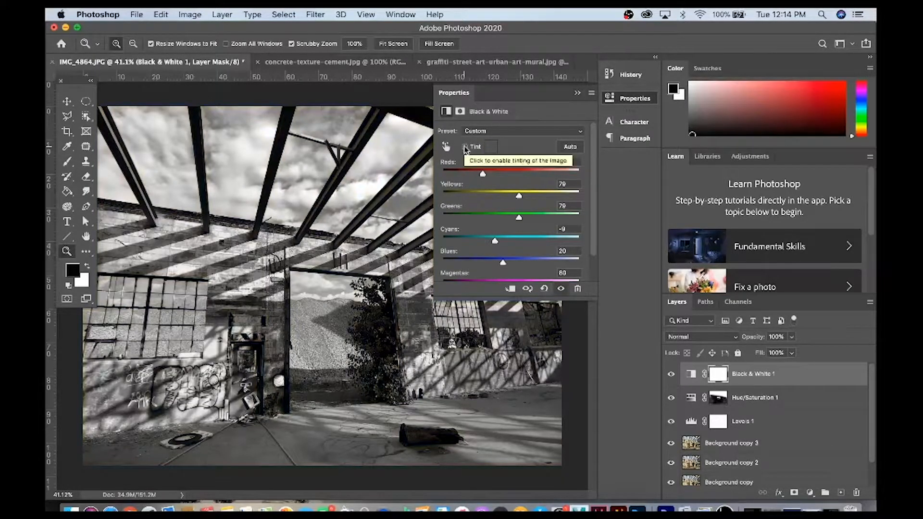
# Paint black on the Black & White mask over the lower walls, doorway and floor with a 1000 px brush to restore colour
pyautogui.click(694, 395)
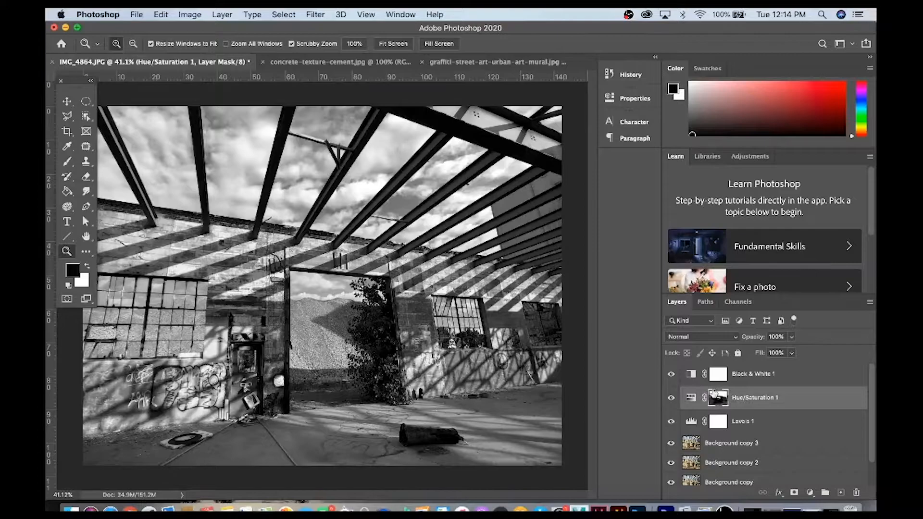
pyautogui.click(719, 375)
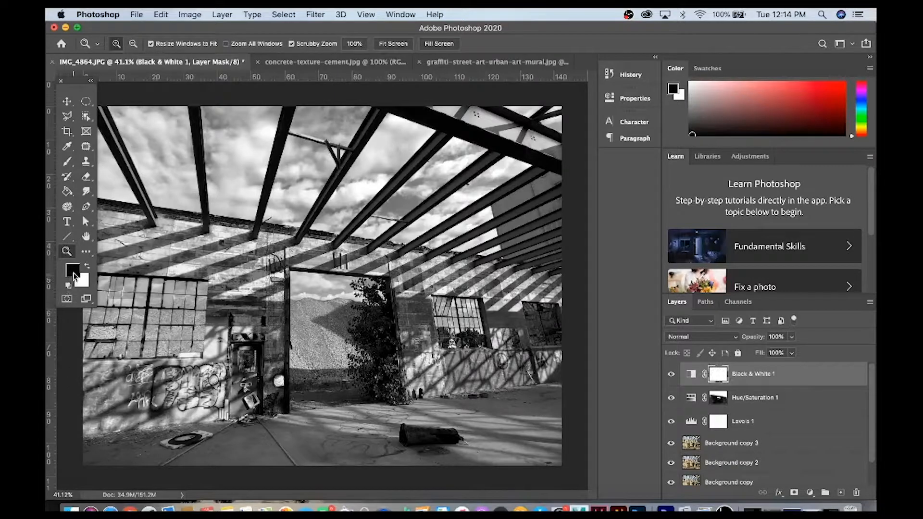
pyautogui.click(69, 164)
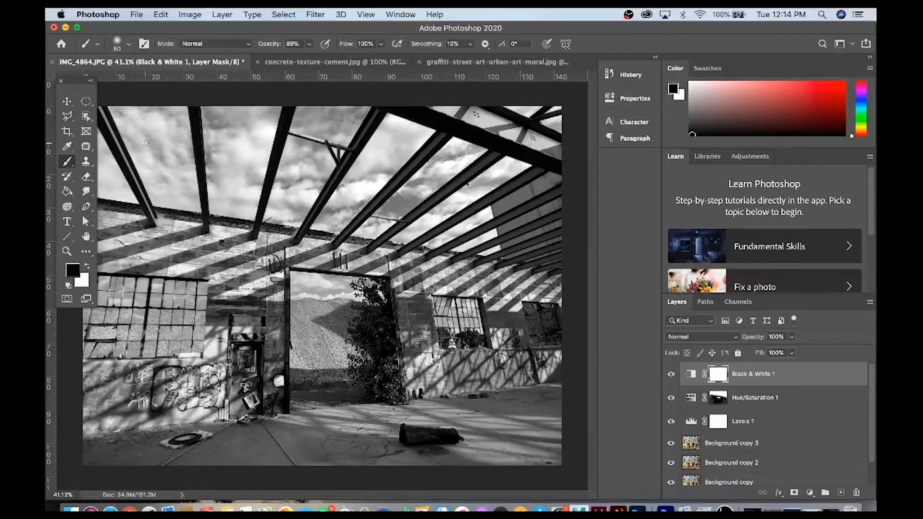
pyautogui.press(']')
pyautogui.press(']')
pyautogui.press(']')
pyautogui.press(']')
pyautogui.press(']')
pyautogui.press(']')
pyautogui.press(']')
pyautogui.press(']')
pyautogui.press(']')
pyautogui.press(']')
pyautogui.press(']')
pyautogui.moveTo(240, 313)
pyautogui.mouseDown()
pyautogui.moveTo(202, 322)
pyautogui.moveTo(140, 308)
pyautogui.moveTo(205, 370)
pyautogui.moveTo(216, 399)
pyautogui.moveTo(346, 395)
pyautogui.moveTo(313, 336)
pyautogui.moveTo(344, 340)
pyautogui.moveTo(384, 379)
pyautogui.moveTo(462, 404)
pyautogui.moveTo(433, 366)
pyautogui.moveTo(399, 433)
pyautogui.mouseUp()
# Paint white on the Black & White mask over the doorway and the large left window to turn them grey again
pyautogui.press('x')
pyautogui.press('x')
pyautogui.press('x')
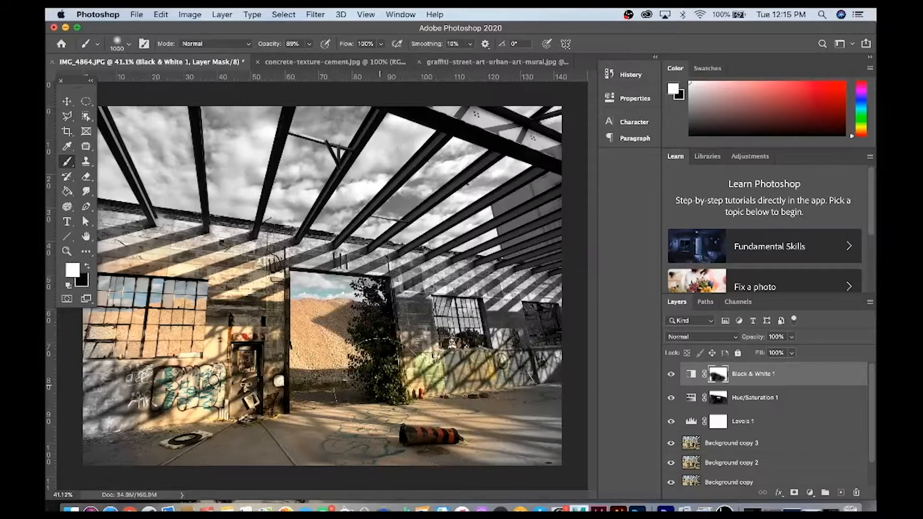
pyautogui.press('x')
pyautogui.press('x')
pyautogui.press('x')
pyautogui.press('x')
pyautogui.press('x')
pyautogui.press('x')
pyautogui.press('x')
pyautogui.press('x')
pyautogui.press('x')
pyautogui.press('x')
pyautogui.press('x')
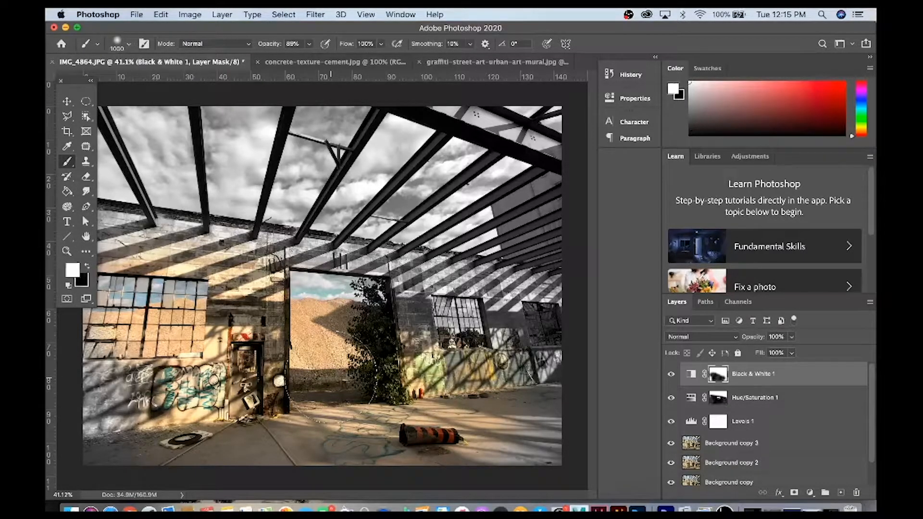
pyautogui.press('x')
pyautogui.press('x')
pyautogui.press('x')
pyautogui.moveTo(332, 370); pyautogui.dragTo(149, 332)
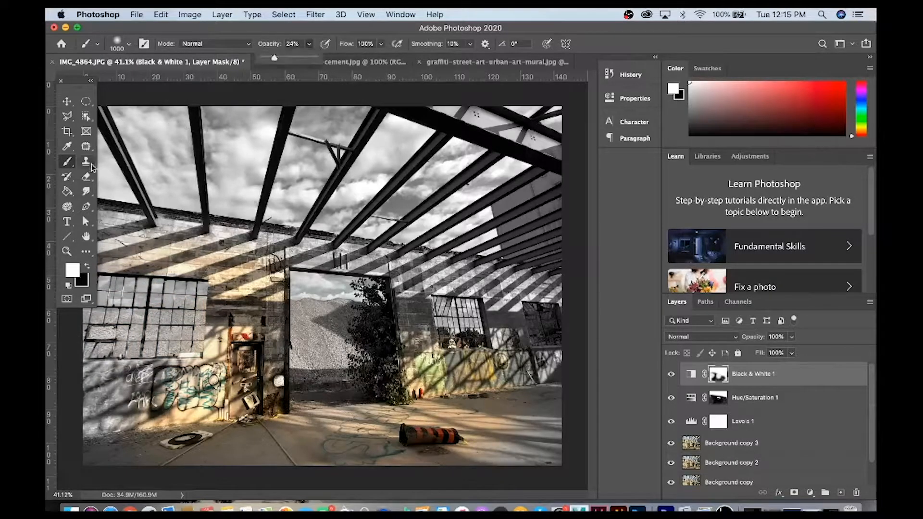
# Paint black at 24% brush opacity on the Black & White mask over the walls, windows and doorway to bring back partial colour
pyautogui.press('2')
pyautogui.press('4')
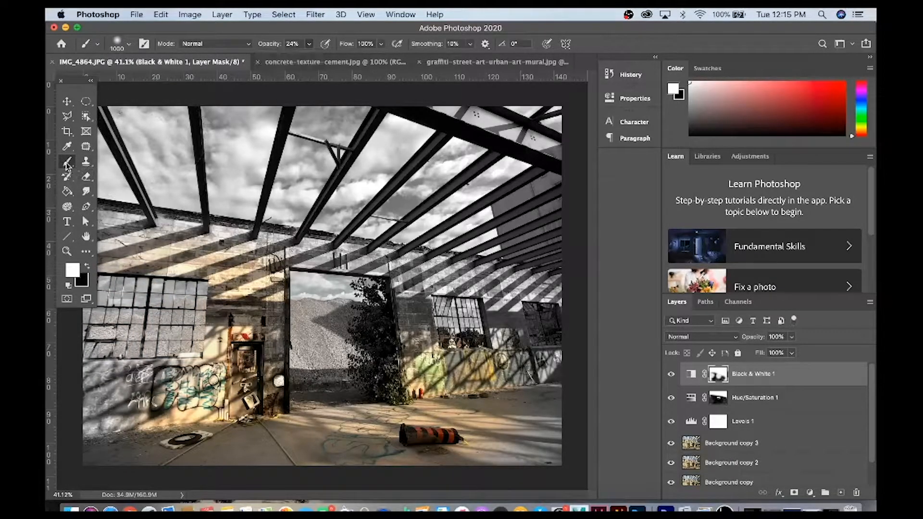
pyautogui.press('[')
pyautogui.press('[')
pyautogui.press('[')
pyautogui.press('[')
pyautogui.press('x')
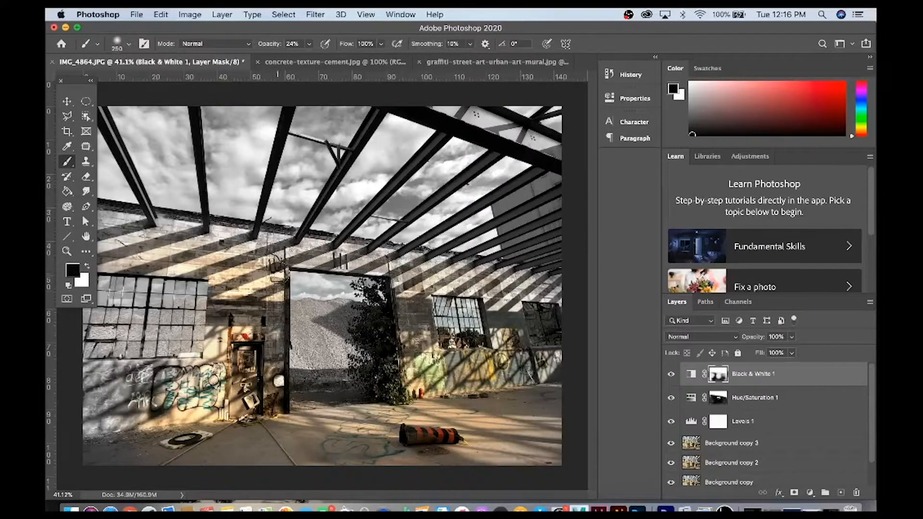
pyautogui.moveTo(113, 442)
pyautogui.mouseDown()
pyautogui.moveTo(145, 336)
pyautogui.moveTo(317, 346)
pyautogui.mouseUp()
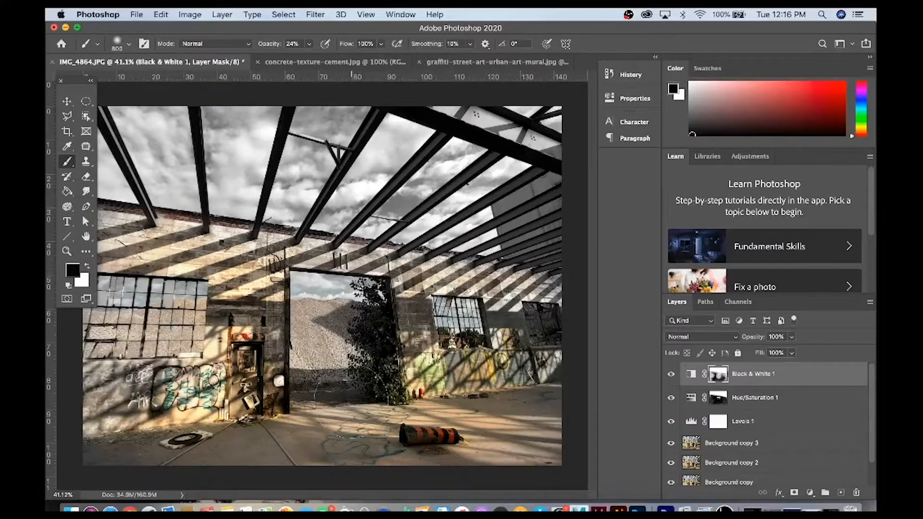
pyautogui.press('[')
pyautogui.press('[')
pyautogui.press('[')
pyautogui.press('[')
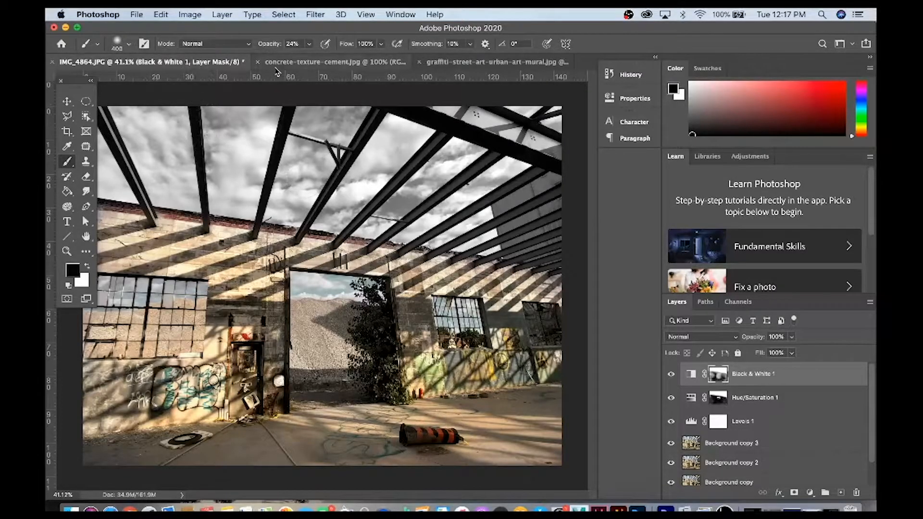
# Detach the concrete-texture-cement.jpg window and copy its image into the warehouse photo as a new layer
pyautogui.click(279, 62)
pyautogui.moveTo(279, 64); pyautogui.dragTo(356, 108)
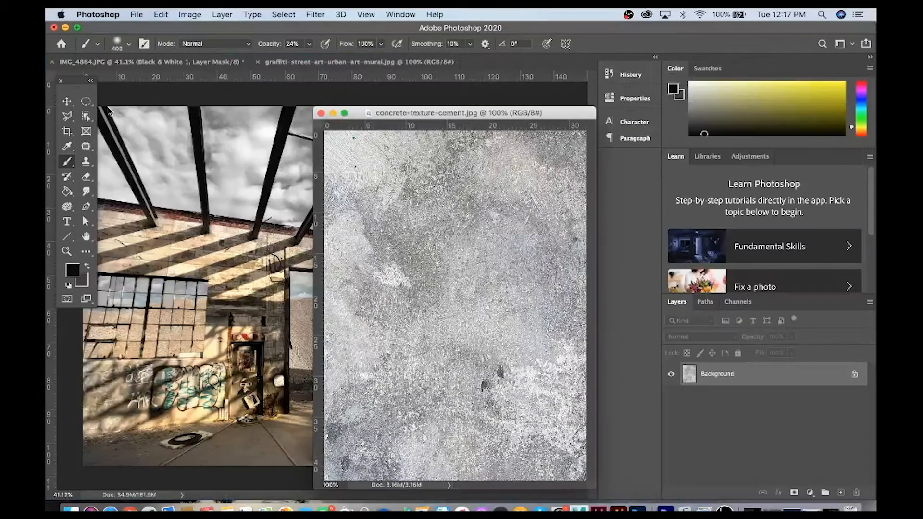
pyautogui.click(67, 101)
pyautogui.moveTo(358, 202); pyautogui.dragTo(240, 206)
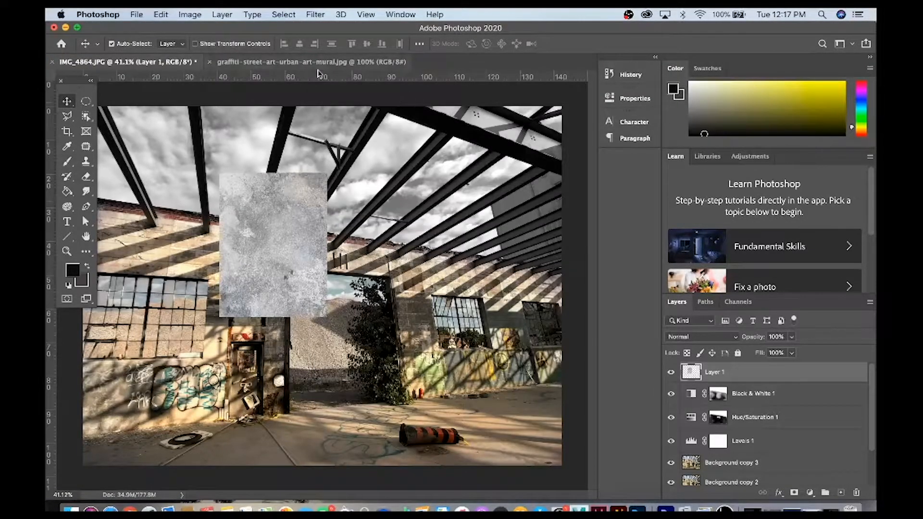
# Copy the graffiti mural image into the warehouse photo and place it over the wall to the right of the doorway
pyautogui.moveTo(315, 62); pyautogui.dragTo(369, 100)
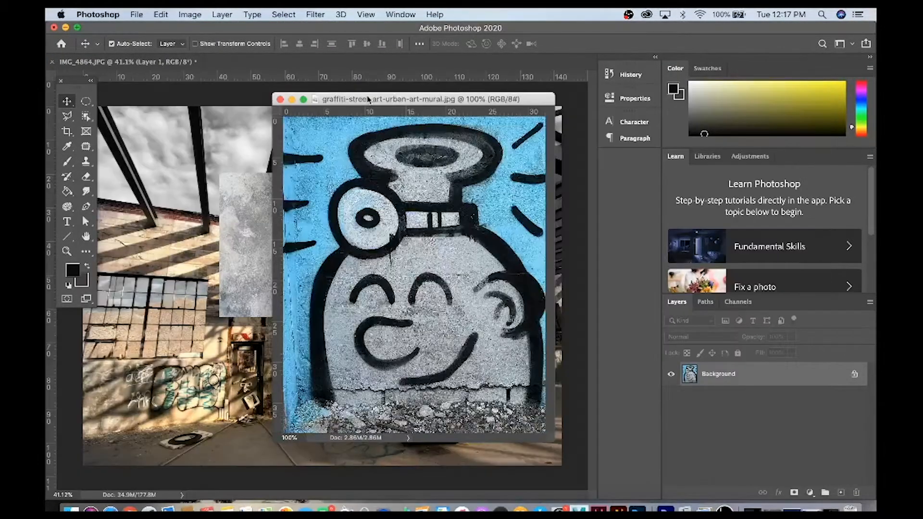
pyautogui.moveTo(348, 164); pyautogui.dragTo(193, 164)
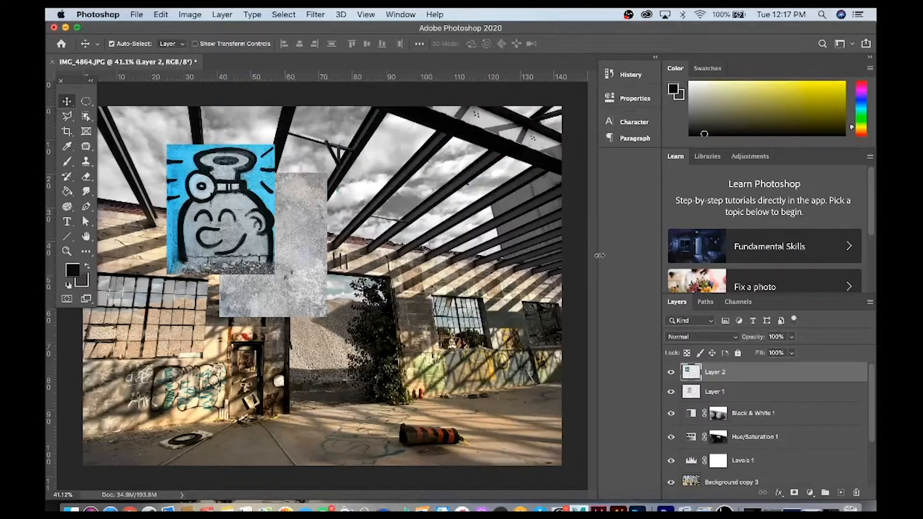
pyautogui.moveTo(250, 194); pyautogui.dragTo(470, 272)
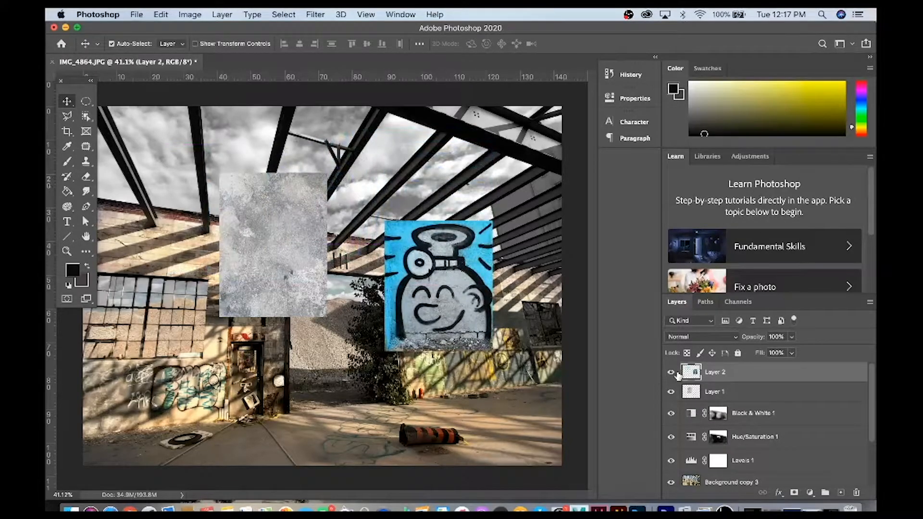
# Duplicate the concrete texture layer with the graffiti and original concrete layers hidden, and shift the copy slightly up and right
pyautogui.click(670, 373)
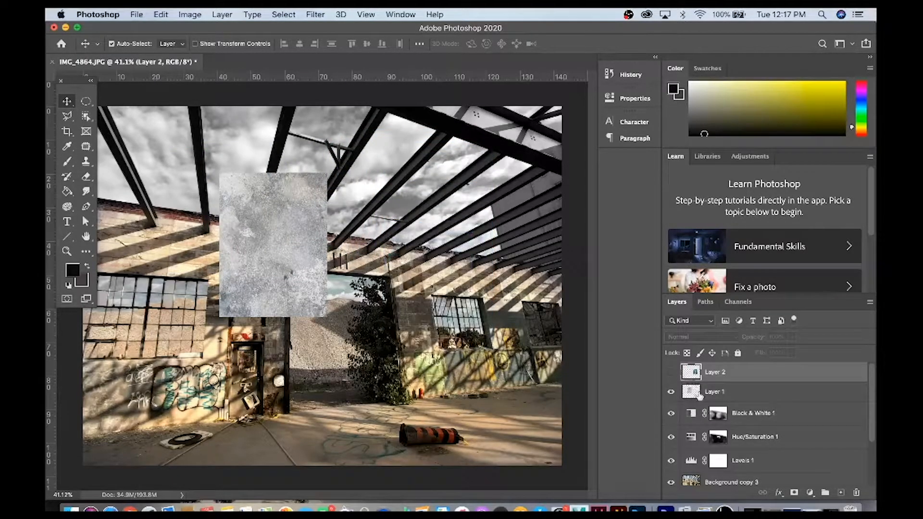
pyautogui.click(706, 394)
pyautogui.press('super+j')
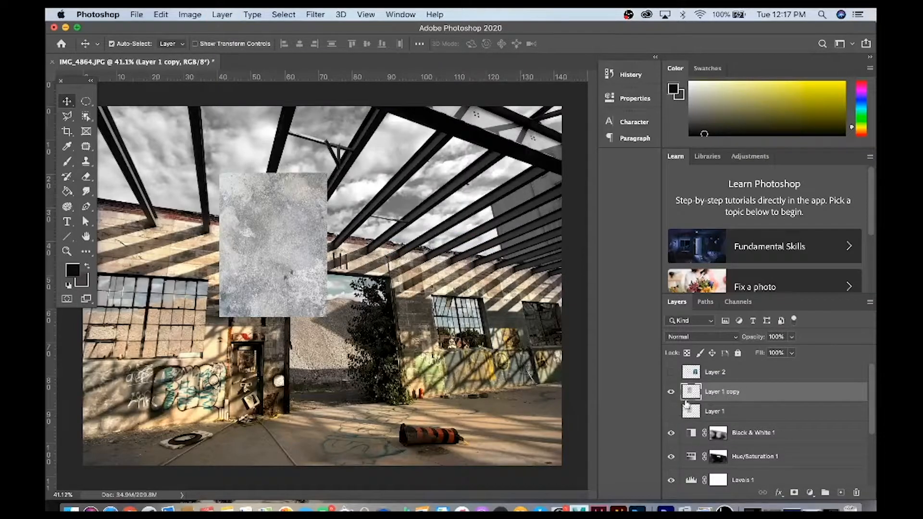
pyautogui.moveTo(260, 205); pyautogui.dragTo(293, 191)
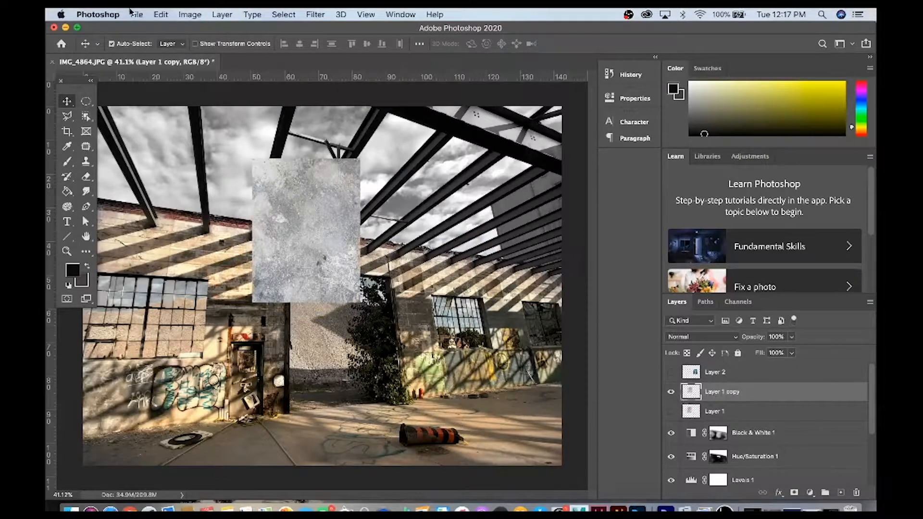
# Rotate the concrete texture copy by about 76° and scale it up to about 196% with Free Transform
pyautogui.click(161, 15)
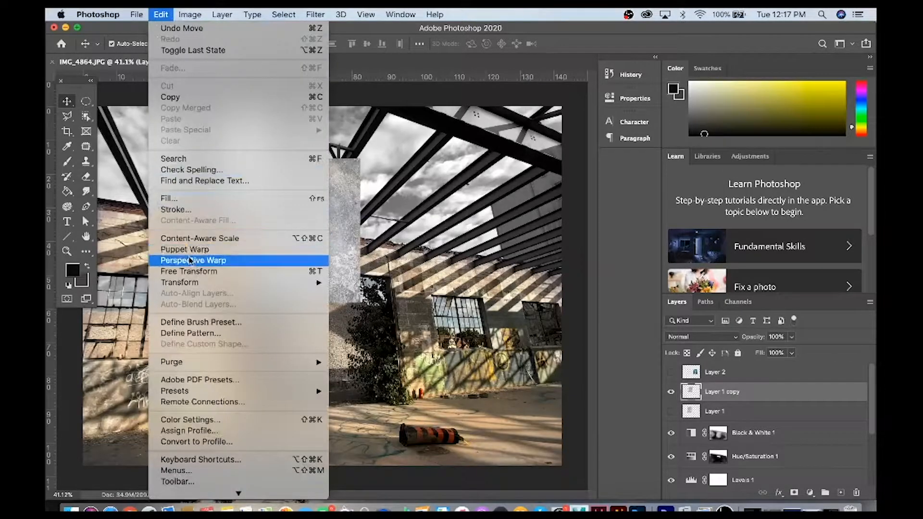
pyautogui.click(191, 272)
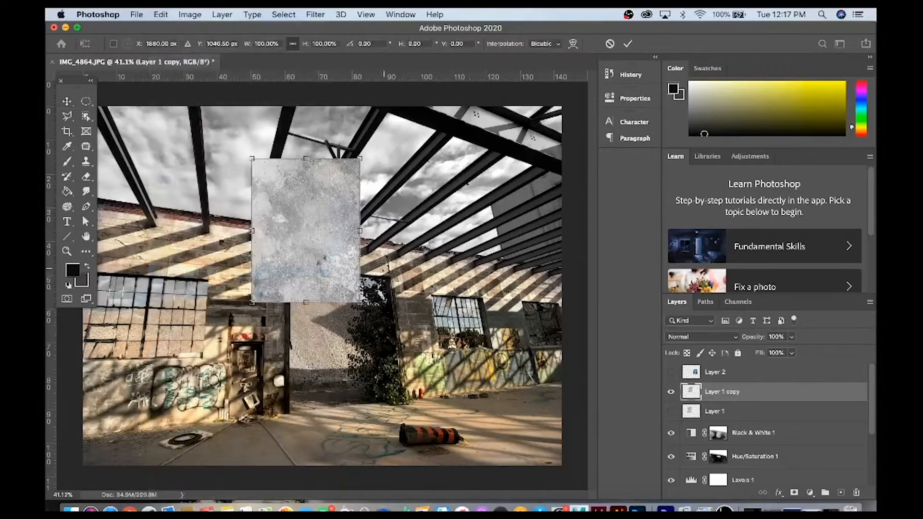
pyautogui.moveTo(393, 295); pyautogui.dragTo(266, 331)
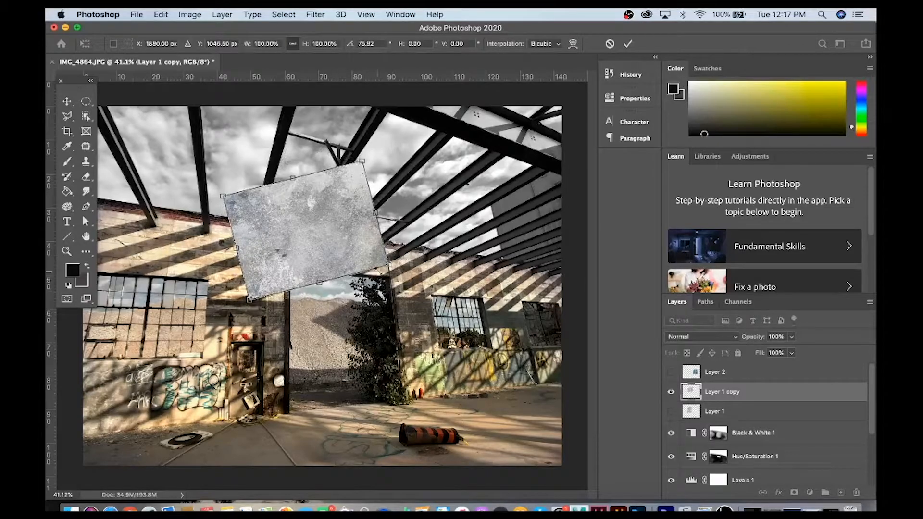
pyautogui.moveTo(389, 265); pyautogui.dragTo(549, 332)
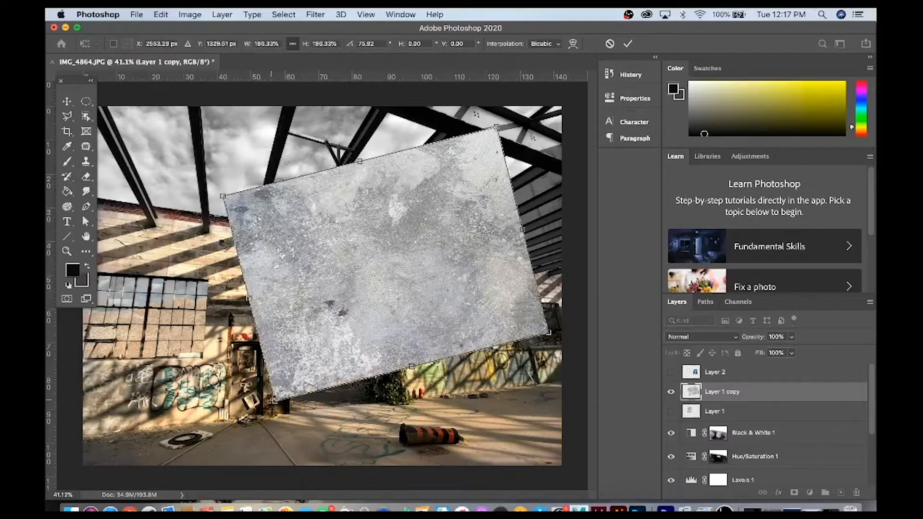
pyautogui.press('Return')
# Skew the concrete copy into a flatter, perspective-like shape and position it over the sky above the walls
pyautogui.click(161, 14)
pyautogui.moveTo(182, 286)
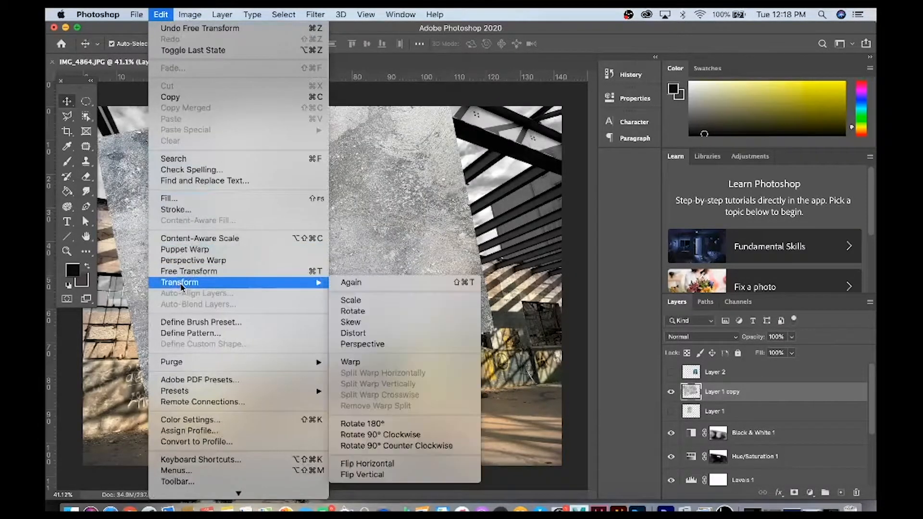
pyautogui.click(345, 322)
pyautogui.moveTo(96, 400); pyautogui.dragTo(155, 256)
pyautogui.moveTo(494, 399); pyautogui.dragTo(495, 270)
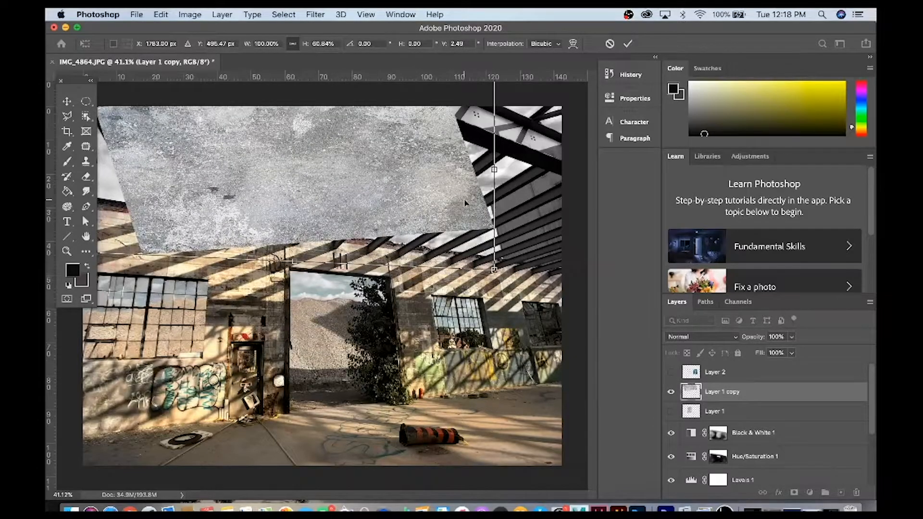
pyautogui.moveTo(446, 197); pyautogui.dragTo(450, 370)
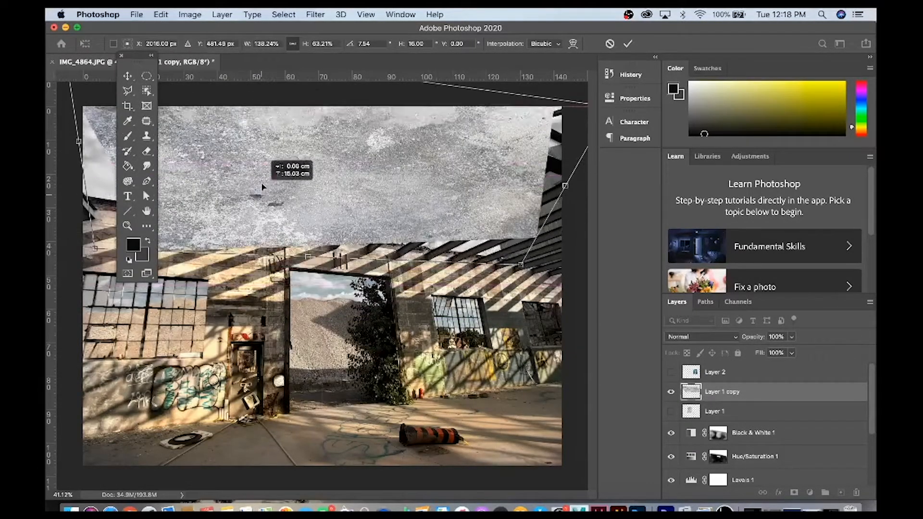
pyautogui.moveTo(269, 178); pyautogui.dragTo(448, 244)
pyautogui.press('Return')
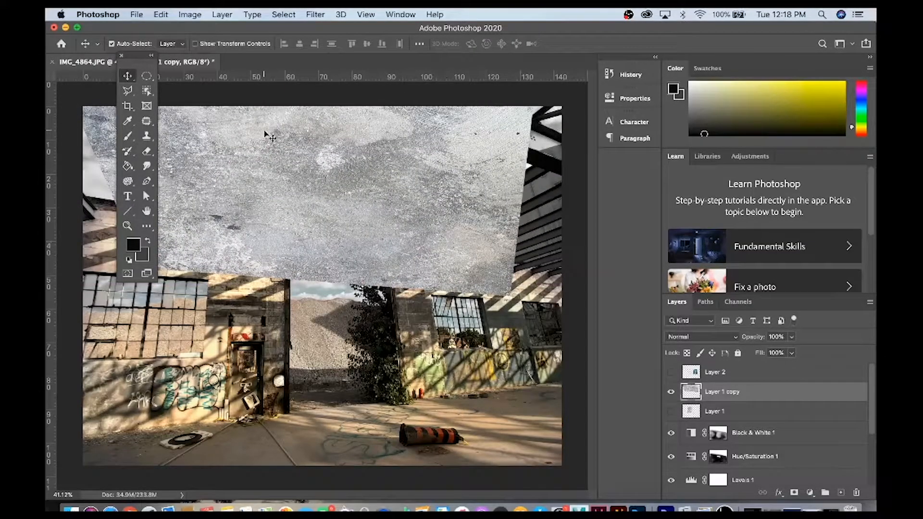
# Move the toolbox back beside the photo and switch to Full Screen Mode With Menu Bar with the whole image in view
pyautogui.moveTo(140, 62); pyautogui.dragTo(82, 81)
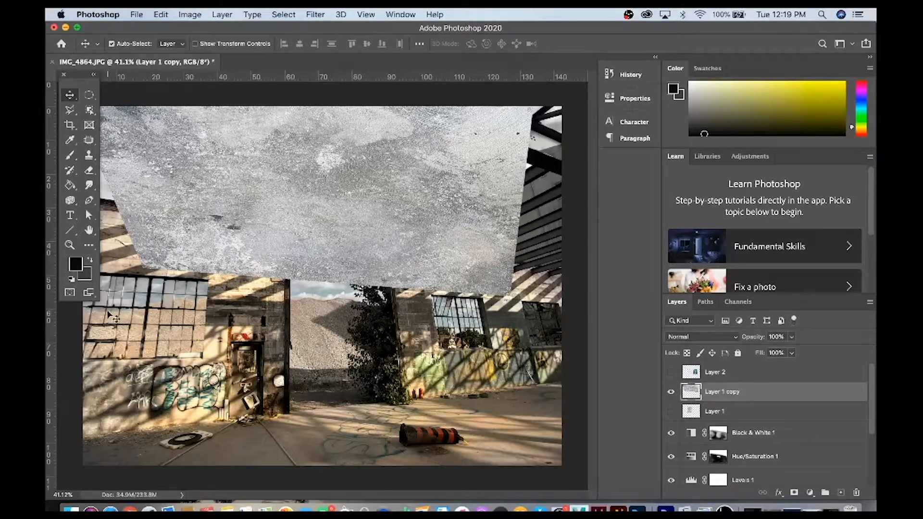
pyautogui.click(89, 293)
pyautogui.keyDown('shift'); pyautogui.click(89, 292); pyautogui.keyUp('shift')
pyautogui.click(90, 292)
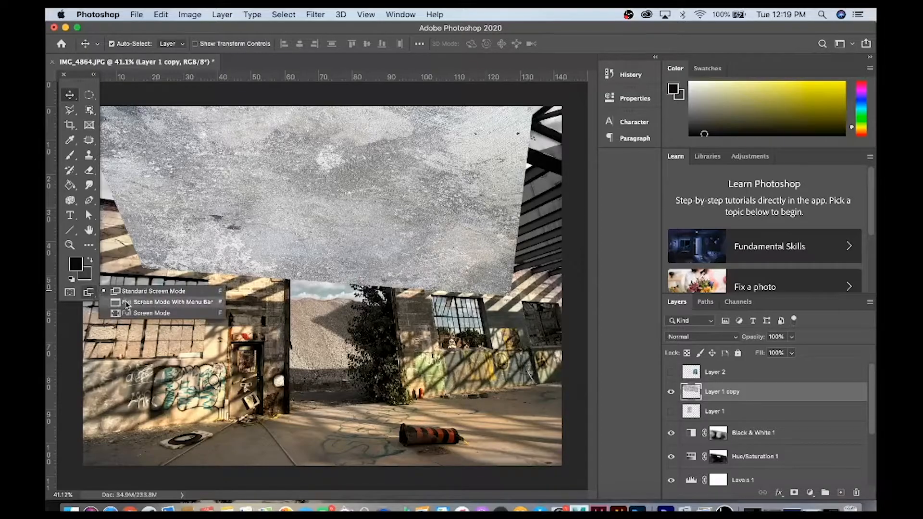
pyautogui.click(129, 303)
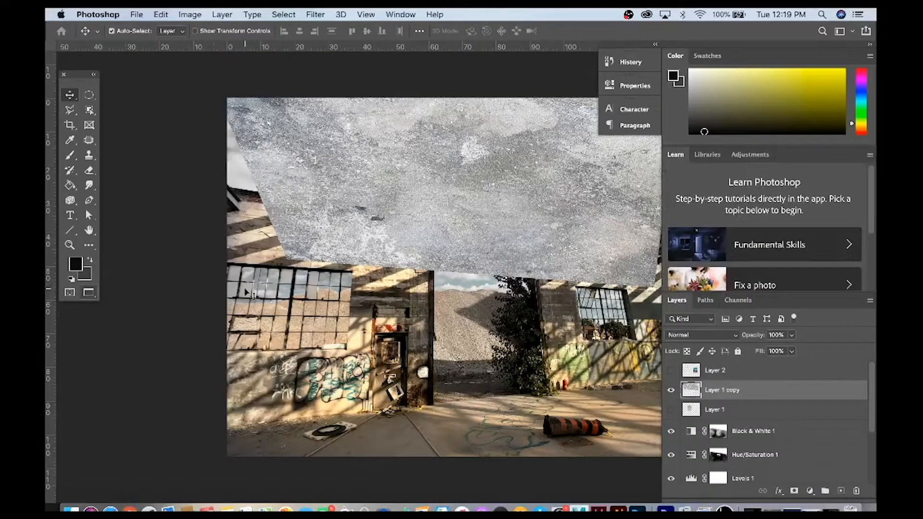
pyautogui.click(90, 230)
pyautogui.moveTo(365, 240); pyautogui.dragTo(202, 360)
pyautogui.press('super+minus')
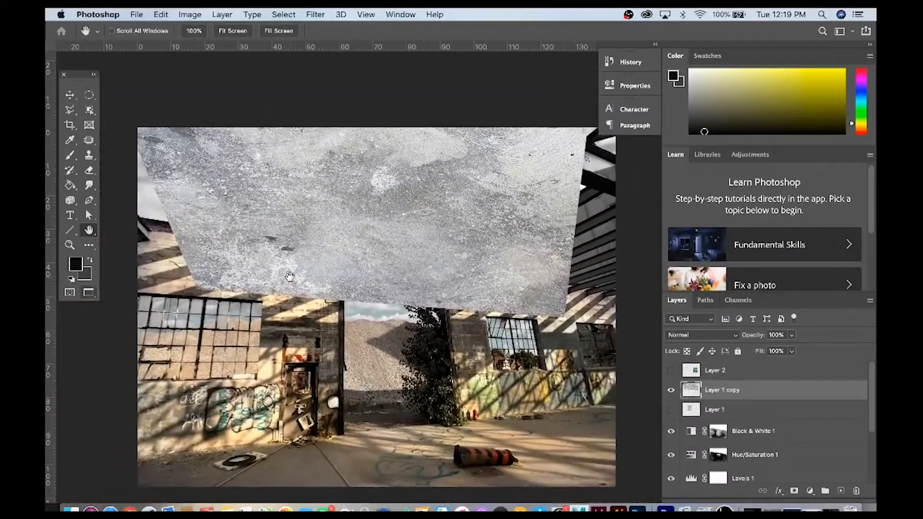
pyautogui.press('z')
pyautogui.keyDown('alt'); pyautogui.click(342, 285); pyautogui.keyUp('alt')
pyautogui.keyDown('alt'); pyautogui.click(342, 285); pyautogui.keyUp('alt')
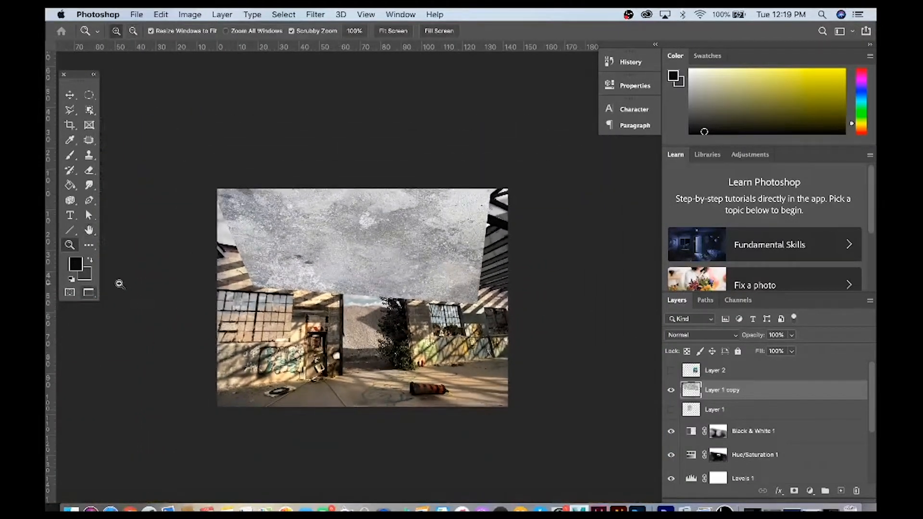
# Return to Standard Screen Mode and switch back to Full Screen Mode With Menu Bar
pyautogui.click(88, 293)
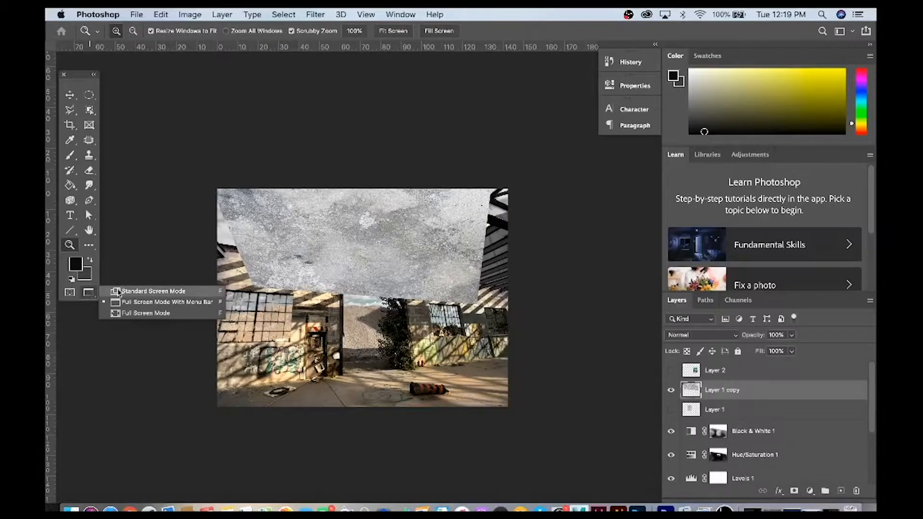
pyautogui.click(117, 291)
pyautogui.click(90, 294)
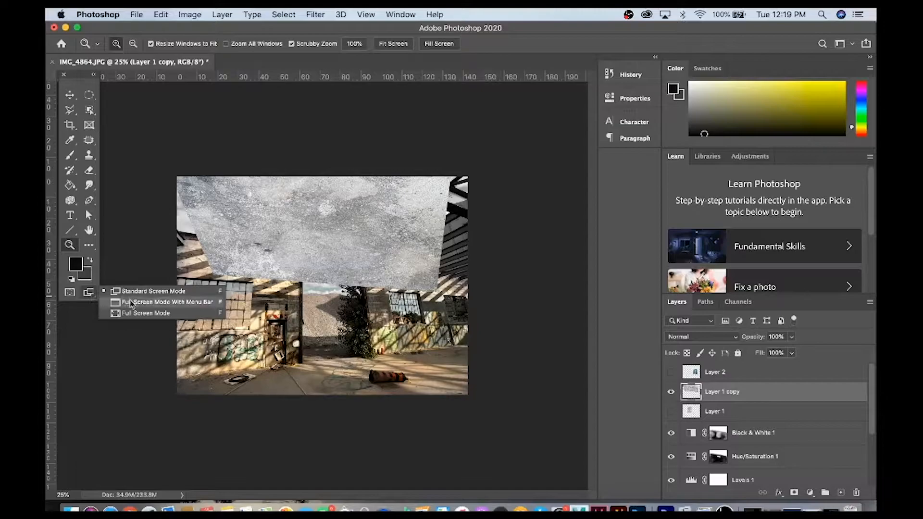
pyautogui.click(149, 303)
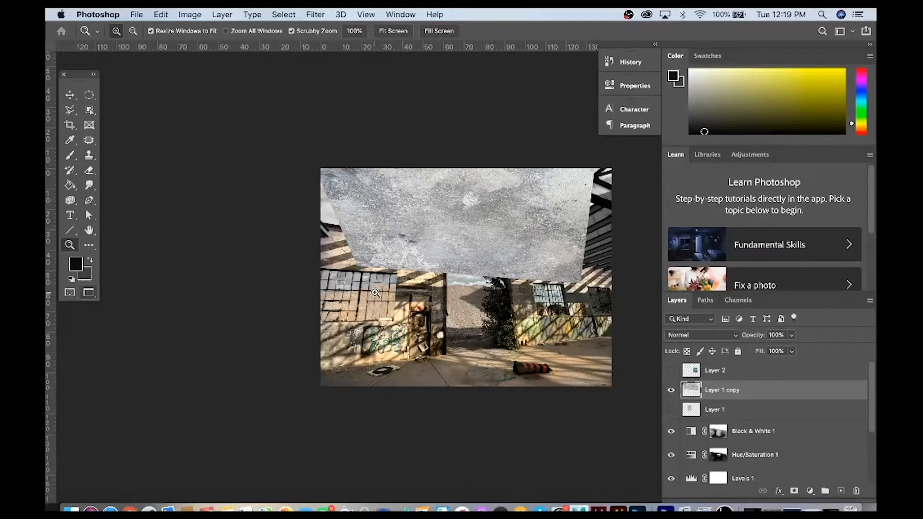
pyautogui.click(92, 230)
pyautogui.moveTo(405, 267); pyautogui.dragTo(292, 223)
pyautogui.click(70, 95)
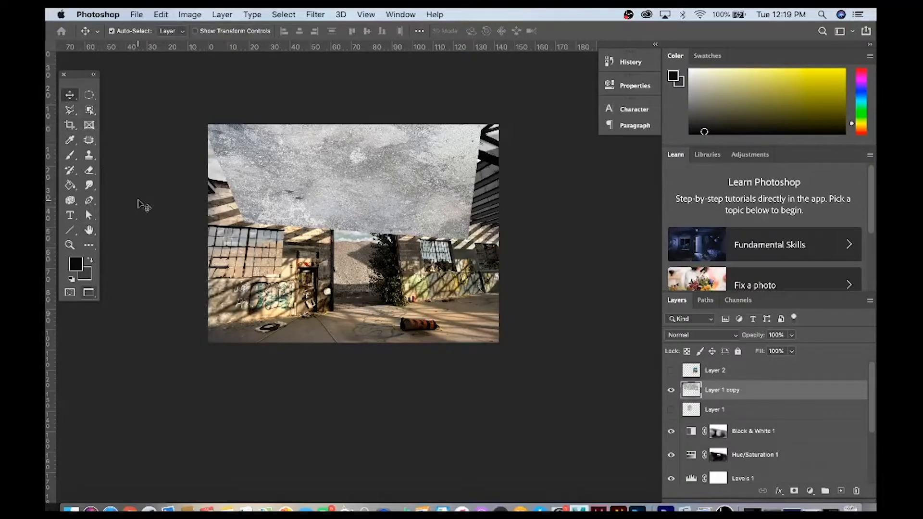
pyautogui.hscroll(5, 307, 236)
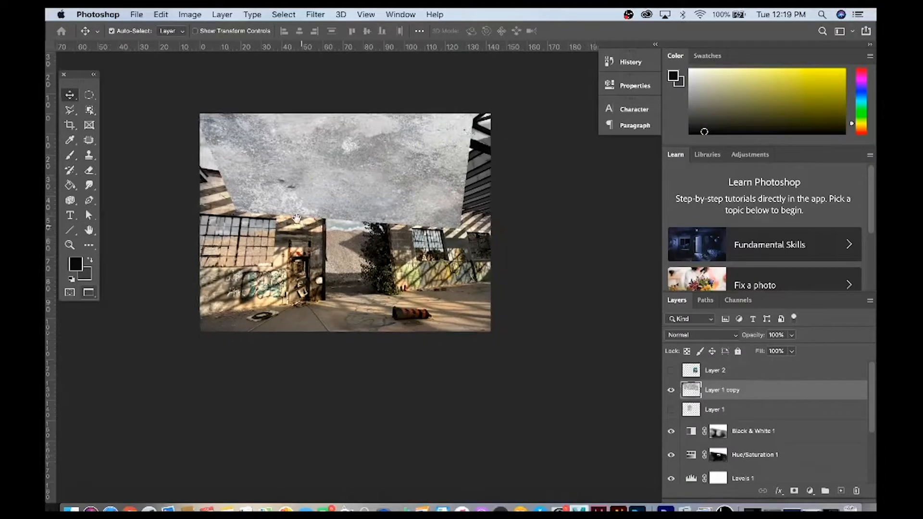
pyautogui.moveTo(253, 228); pyautogui.dragTo(285, 226)
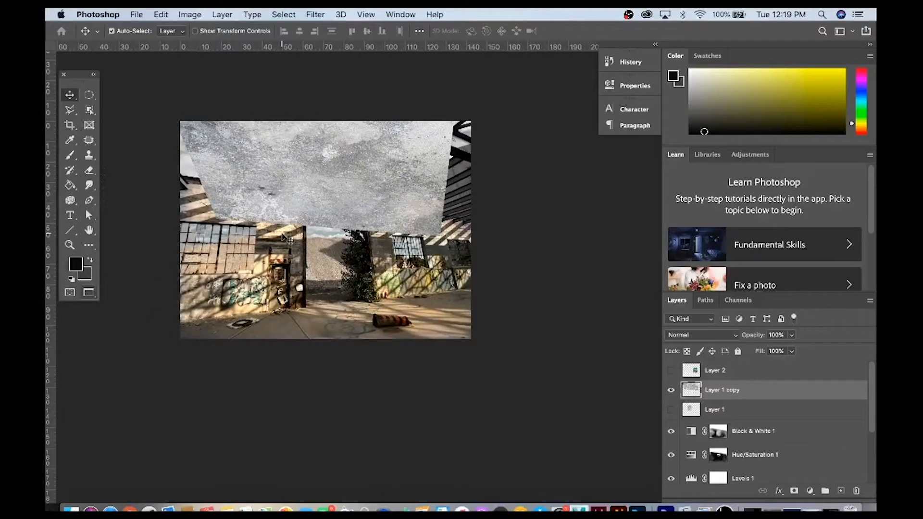
# Skew the concrete copy's upper corners outward beyond the photo's edges and move the layer up over the sky
pyautogui.press('z')
pyautogui.keyDown('alt'); pyautogui.click(320, 241); pyautogui.keyUp('alt')
pyautogui.moveTo(337, 244); pyautogui.dragTo(354, 249)
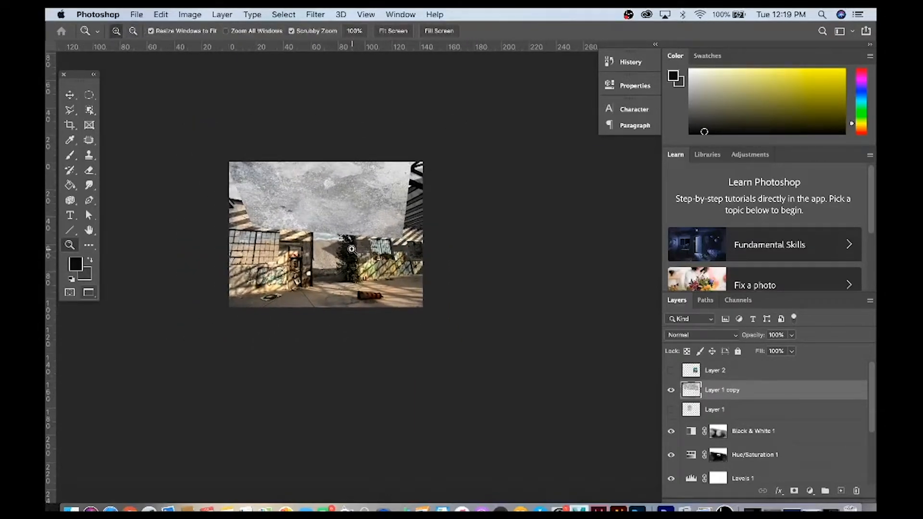
pyautogui.hscroll(-2, 288, 216)
pyautogui.click(160, 14)
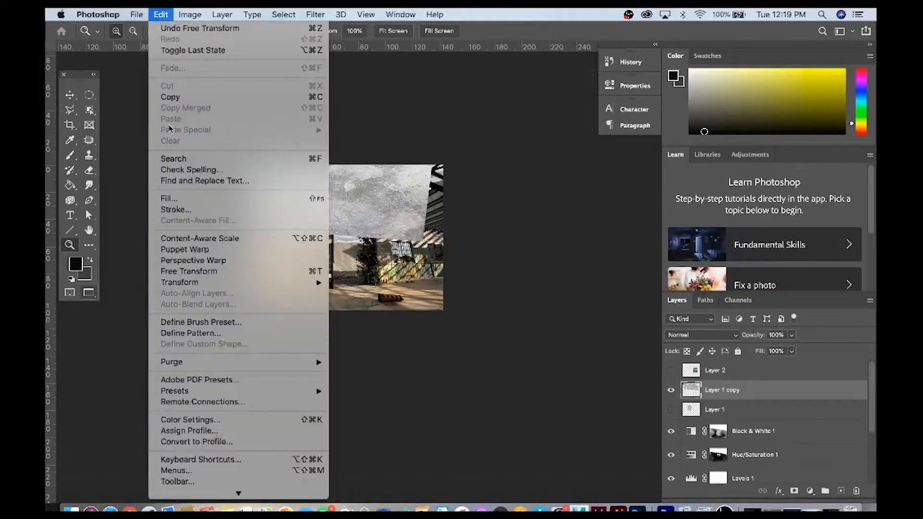
pyautogui.moveTo(201, 282)
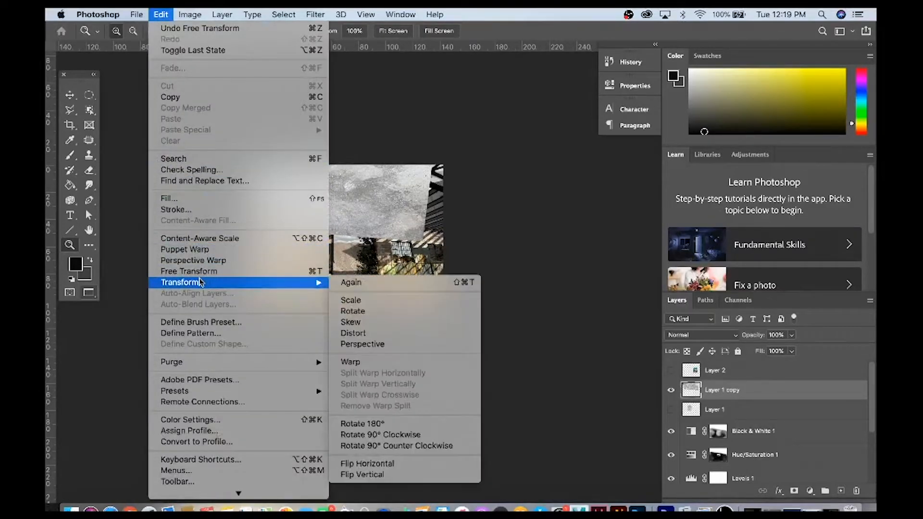
pyautogui.click(360, 322)
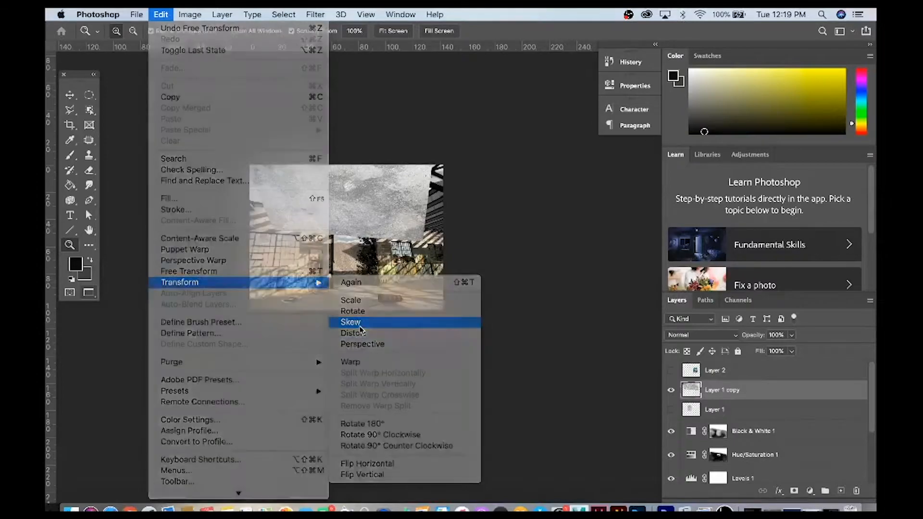
pyautogui.moveTo(246, 164); pyautogui.dragTo(212, 160)
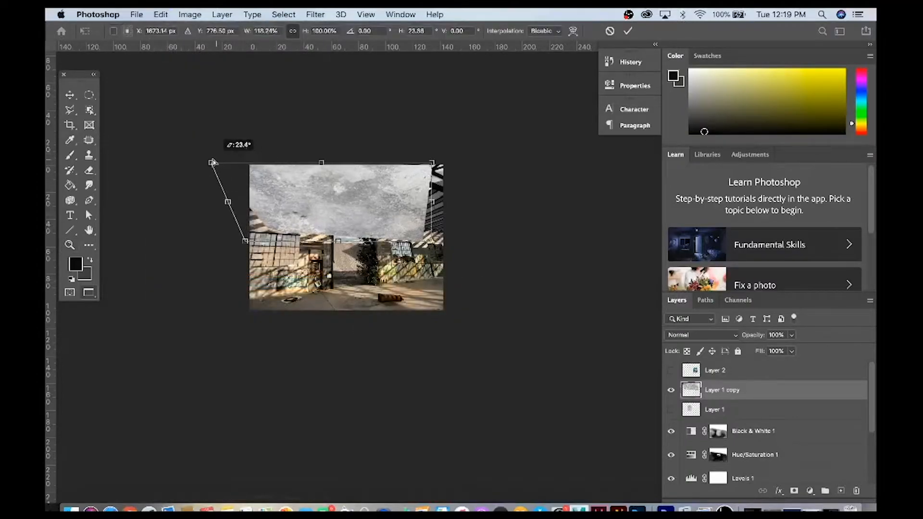
pyautogui.moveTo(434, 163); pyautogui.dragTo(484, 152)
pyautogui.moveTo(412, 192); pyautogui.dragTo(396, 169)
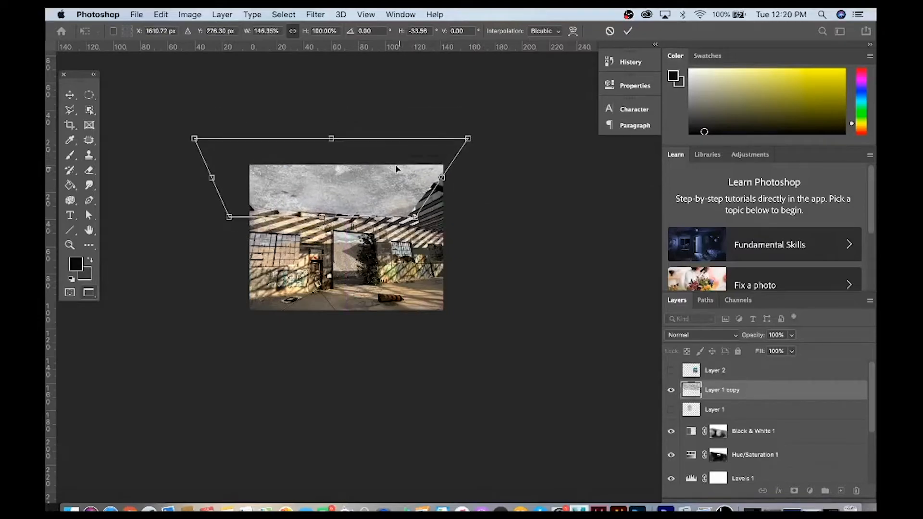
# Adjust the concrete copy's lower right corner and placement to follow the top of the wall, and apply the transform
pyautogui.moveTo(420, 221); pyautogui.dragTo(450, 192)
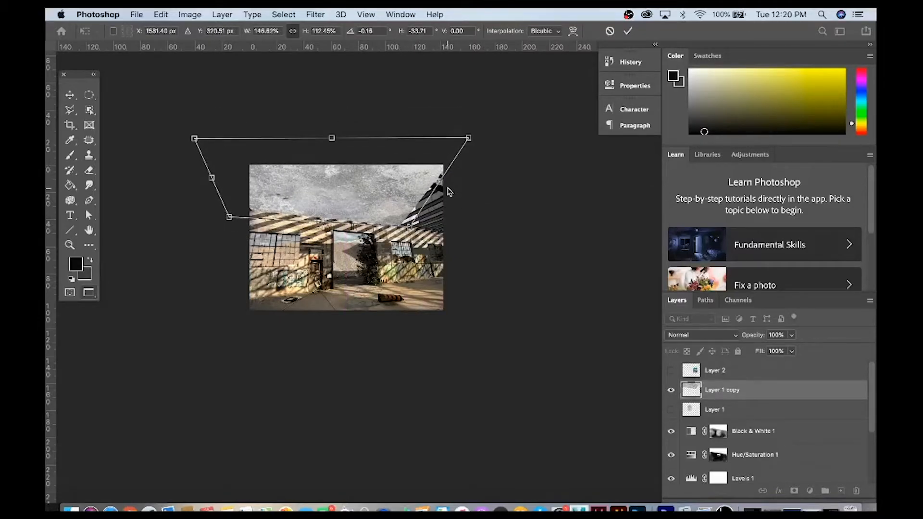
pyautogui.press('Return')
pyautogui.press('z')
pyautogui.hotkey('ctrl', 't')
pyautogui.moveTo(469, 183); pyautogui.dragTo(448, 198)
pyautogui.press('Return')
pyautogui.press('super+plus')
pyautogui.press('super+plus')
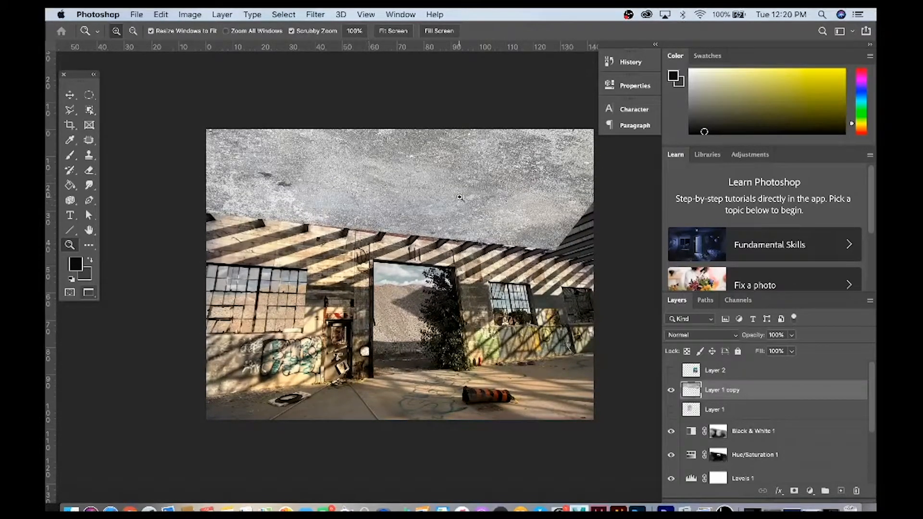
# Try Soft Light on the concrete copy, settle on the Darker Color blend mode, and lower its opacity to 75%
pyautogui.click(712, 336)
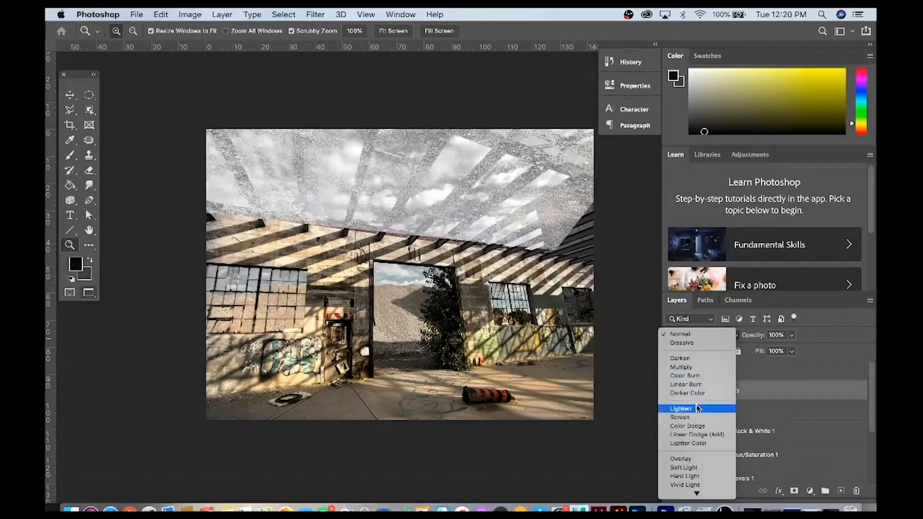
pyautogui.click(684, 467)
pyautogui.click(710, 332)
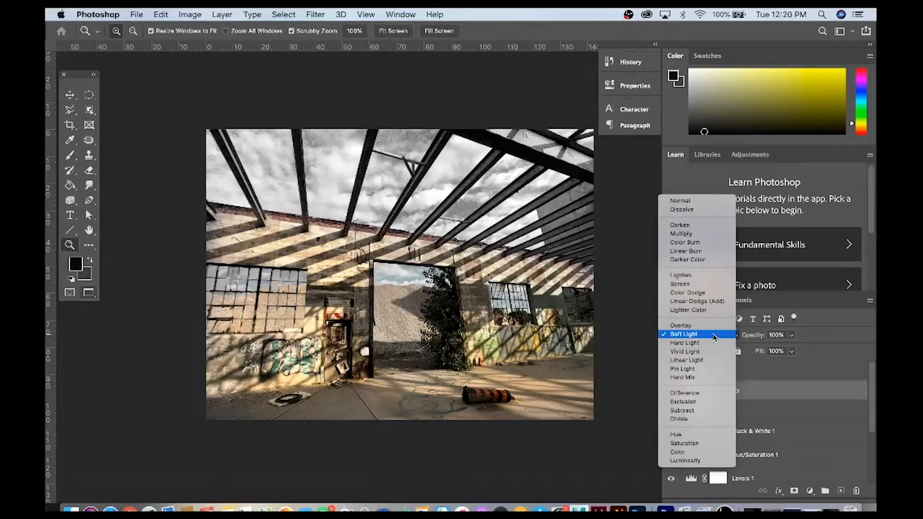
pyautogui.click(702, 260)
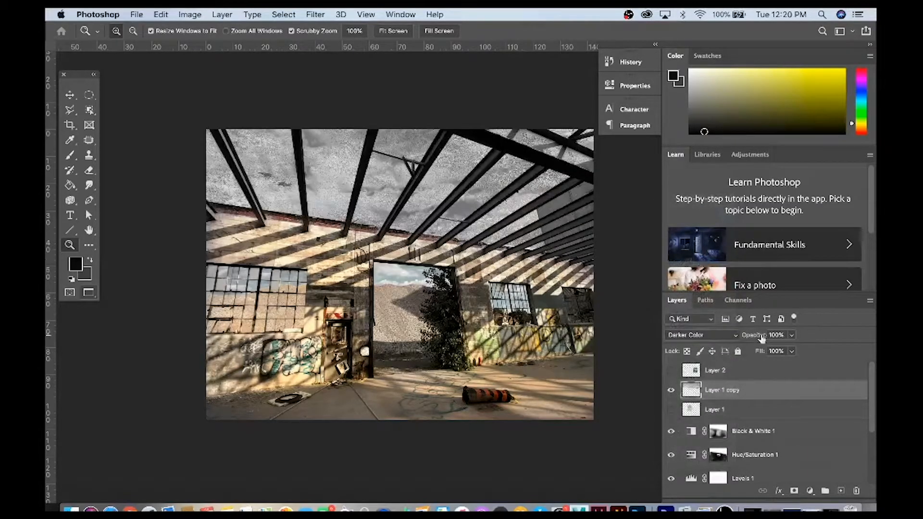
pyautogui.click(793, 336)
pyautogui.moveTo(793, 350); pyautogui.dragTo(780, 351)
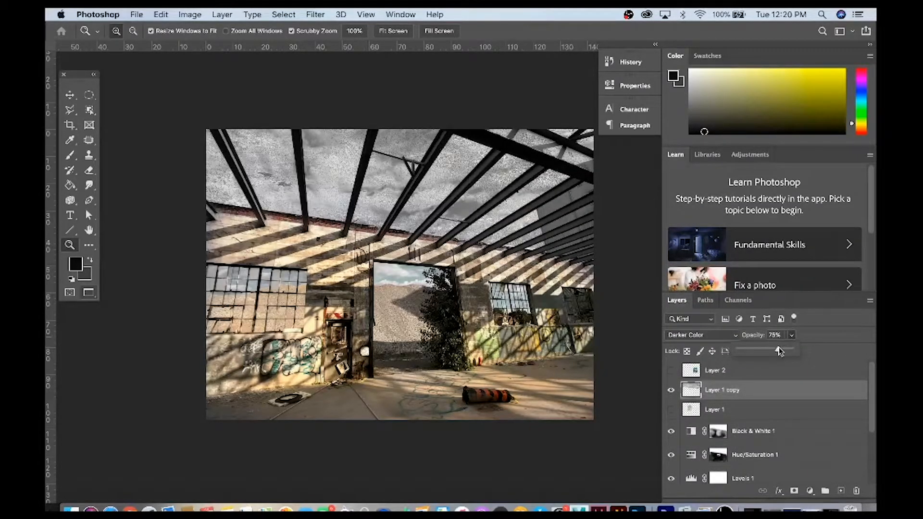
# Add a layer mask to the concrete copy and select the mask of the Black & White 1 adjustment
pyautogui.click(583, 217)
pyautogui.click(583, 216)
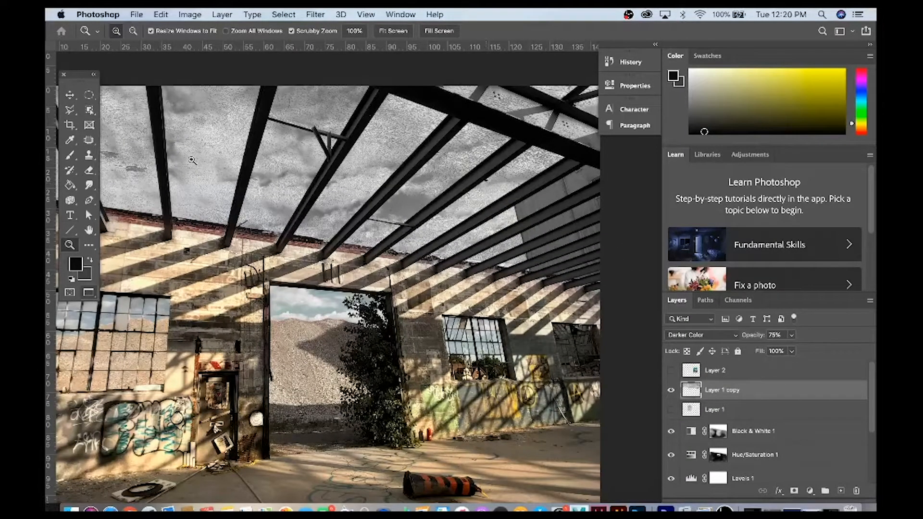
pyautogui.click(90, 170)
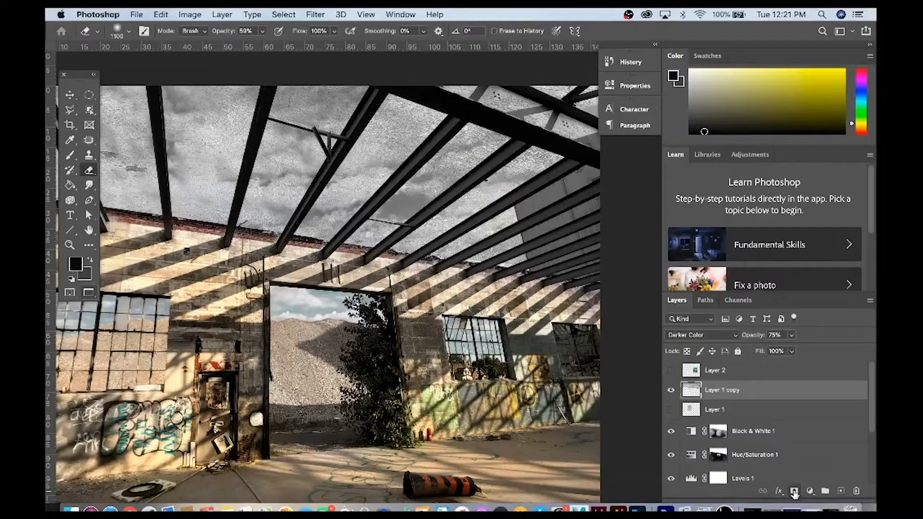
pyautogui.click(794, 492)
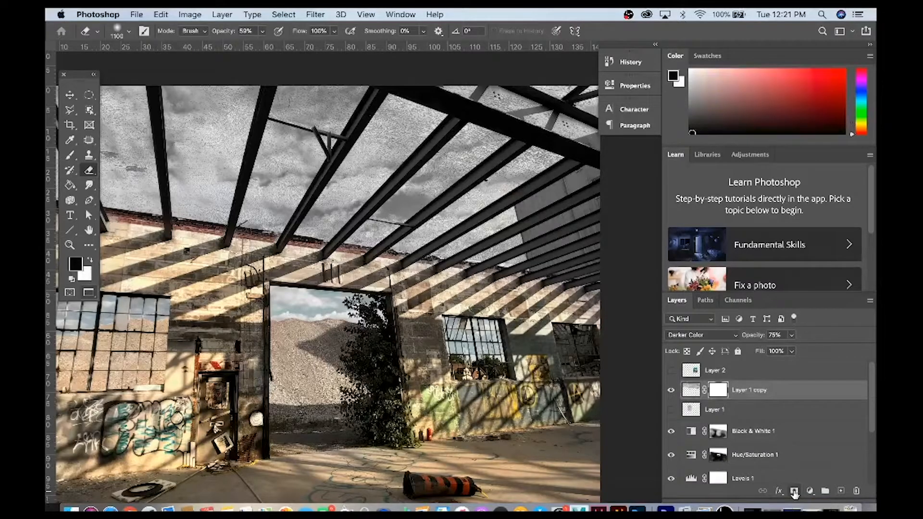
pyautogui.click(721, 431)
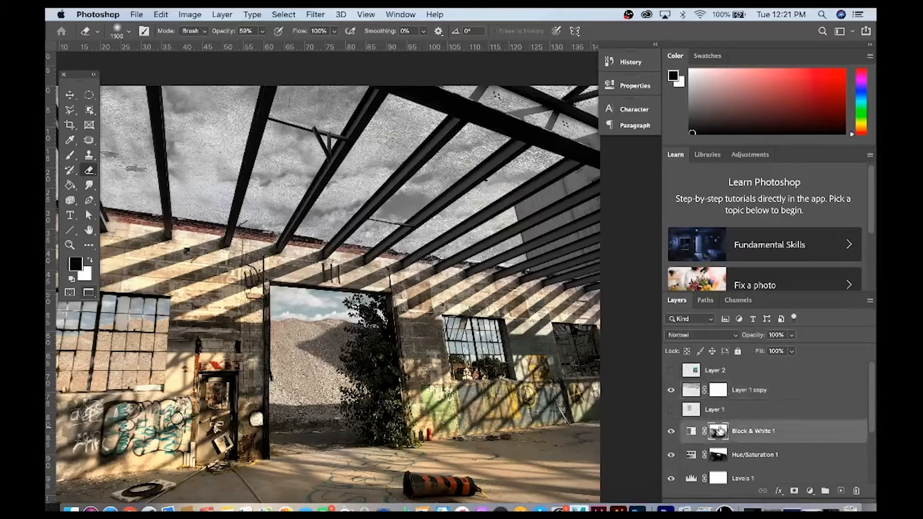
# Compare the adjustment masks with the concrete copy's image and mask, leaving the mask of Layer 1 copy selected
pyautogui.click(724, 460)
pyautogui.click(720, 432)
pyautogui.click(718, 395)
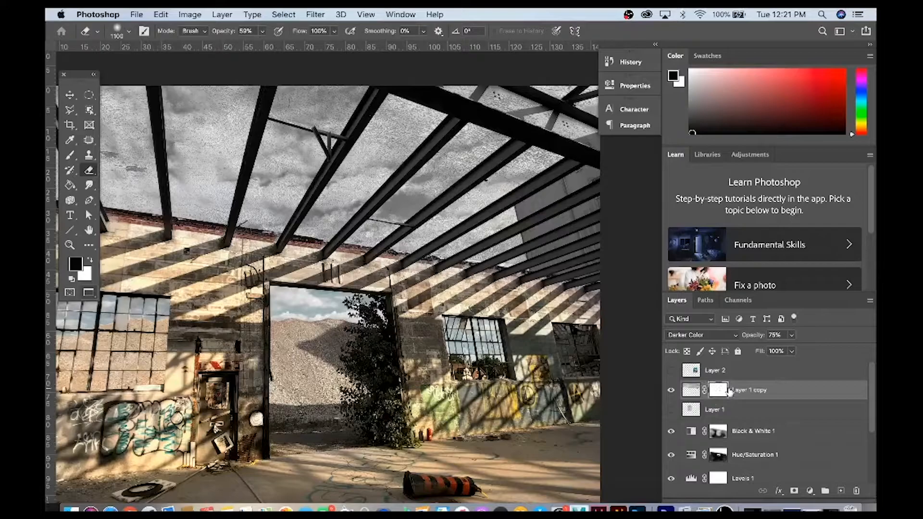
pyautogui.click(690, 391)
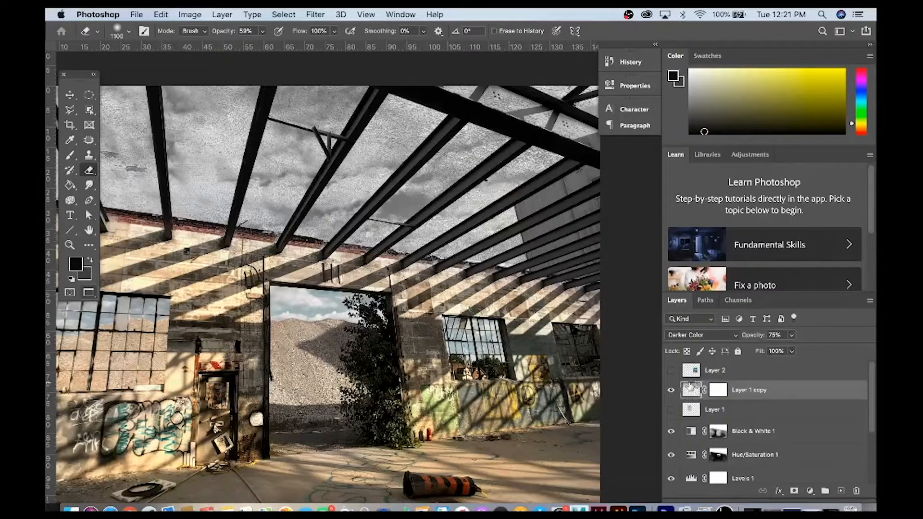
pyautogui.click(718, 391)
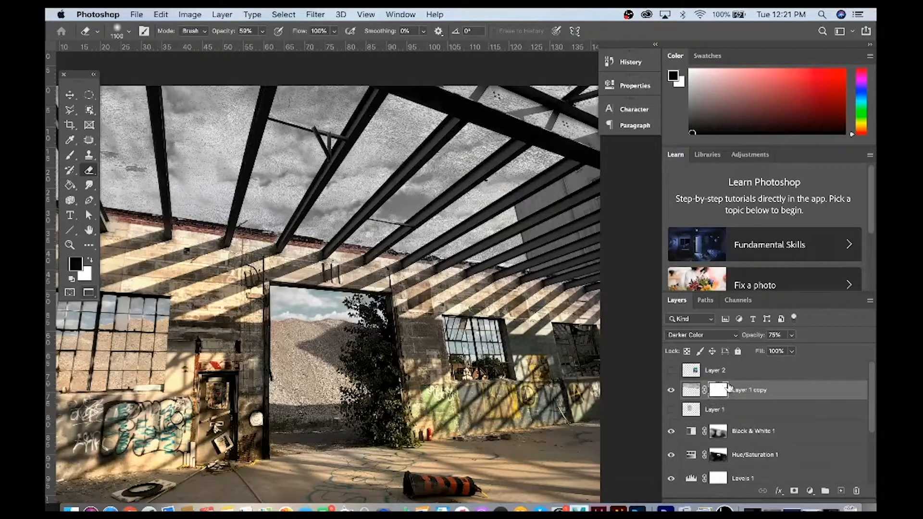
pyautogui.click(692, 386)
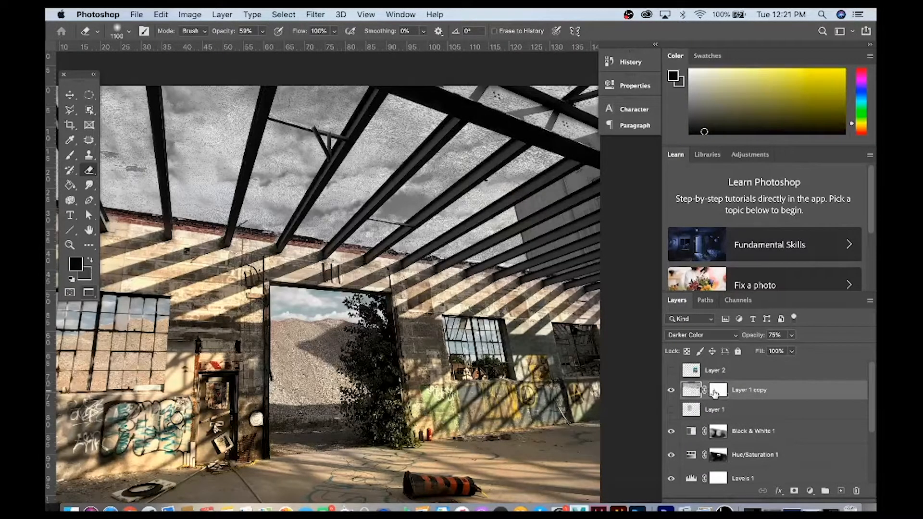
pyautogui.click(717, 390)
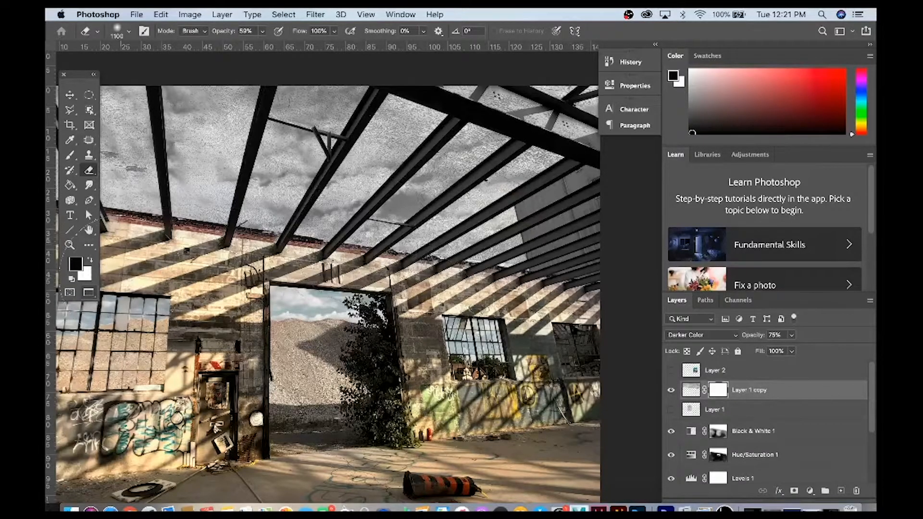
# Brush softly in black on the concrete copy's mask with slightly raised brush opacity to fade the concrete texture over the sky
pyautogui.click(70, 155)
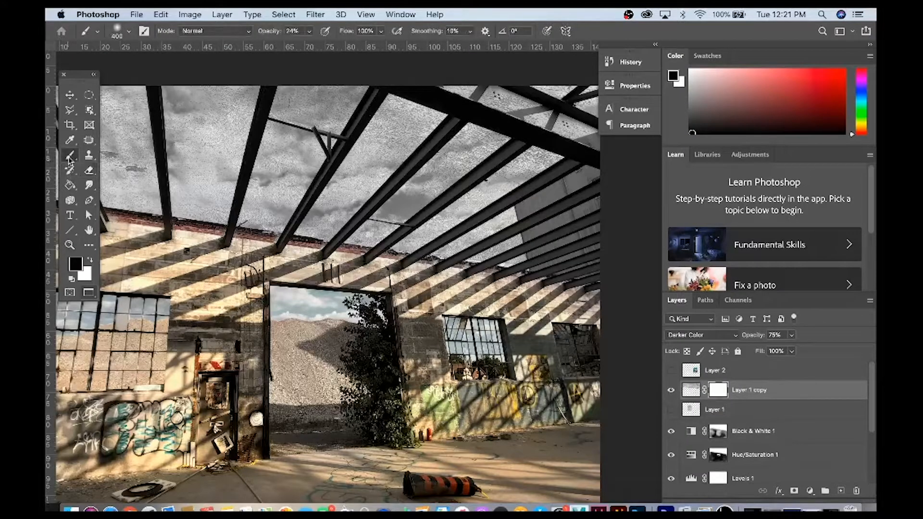
pyautogui.click(309, 32)
pyautogui.moveTo(309, 46); pyautogui.dragTo(317, 46)
pyautogui.moveTo(380, 161)
pyautogui.mouseDown()
pyautogui.moveTo(391, 144)
pyautogui.moveTo(340, 198)
pyautogui.mouseUp()
pyautogui.moveTo(437, 166)
pyautogui.mouseDown()
pyautogui.moveTo(484, 153)
pyautogui.moveTo(490, 128)
pyautogui.moveTo(525, 163)
pyautogui.moveTo(450, 226)
pyautogui.mouseUp()
pyautogui.moveTo(366, 238); pyautogui.dragTo(355, 197)
pyautogui.press('z')
pyautogui.press('super+minus')
pyautogui.press('super+minus')
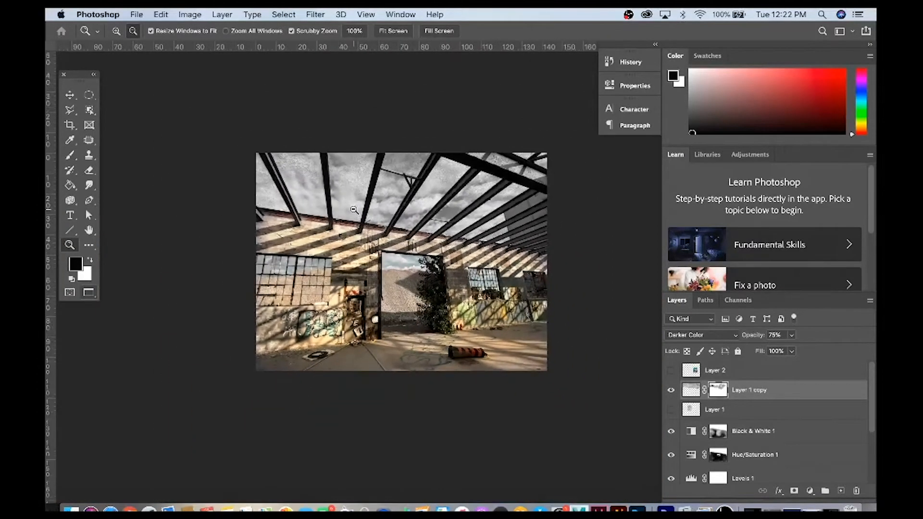
pyautogui.click(392, 196)
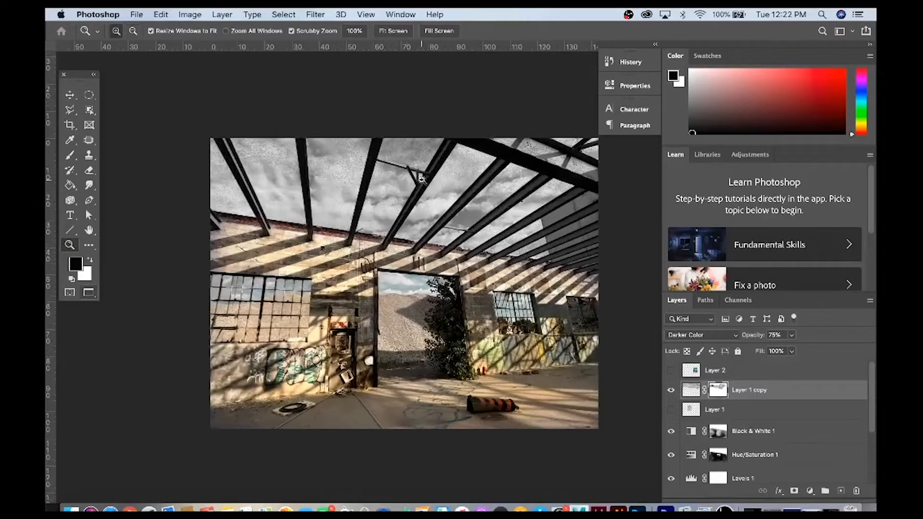
# Show the graffiti in Layer 2, duplicate it, hide the original, and move the copy up over the sky beams
pyautogui.click(671, 371)
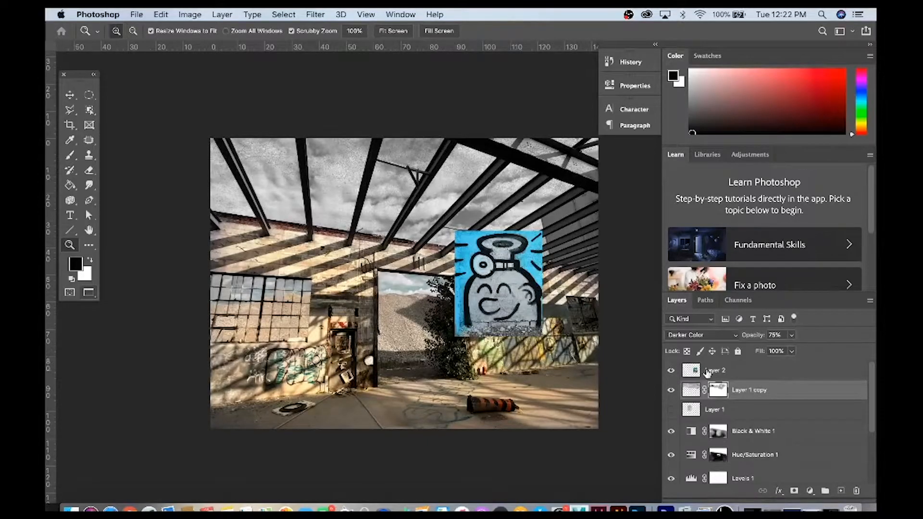
pyautogui.click(707, 373)
pyautogui.press('super+j')
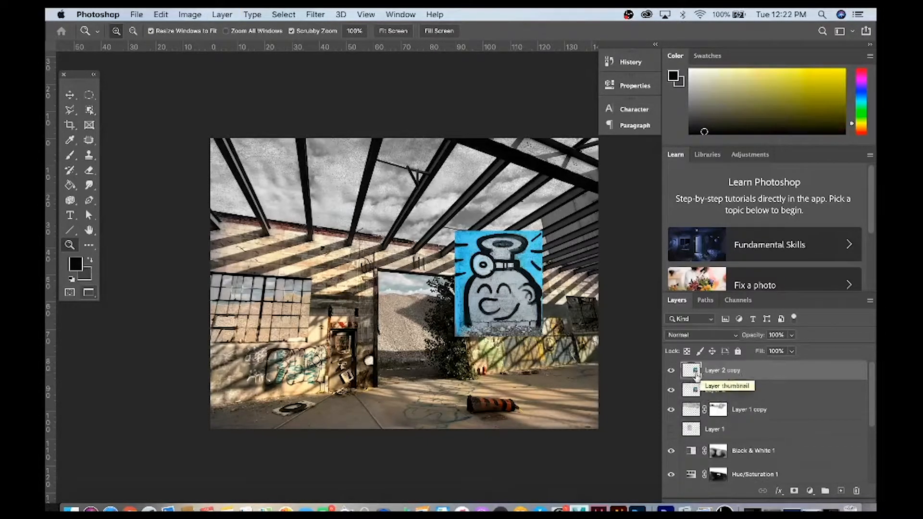
pyautogui.click(672, 391)
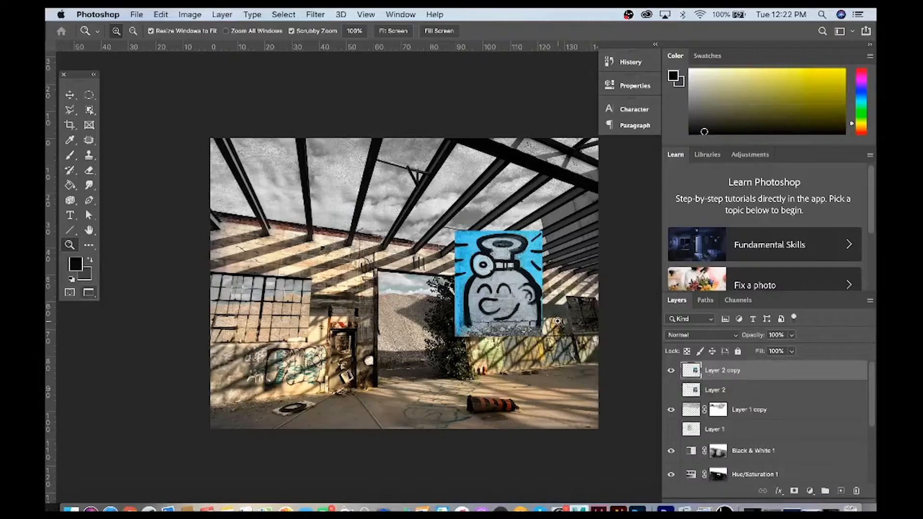
pyautogui.press('v')
pyautogui.moveTo(495, 287); pyautogui.dragTo(361, 208)
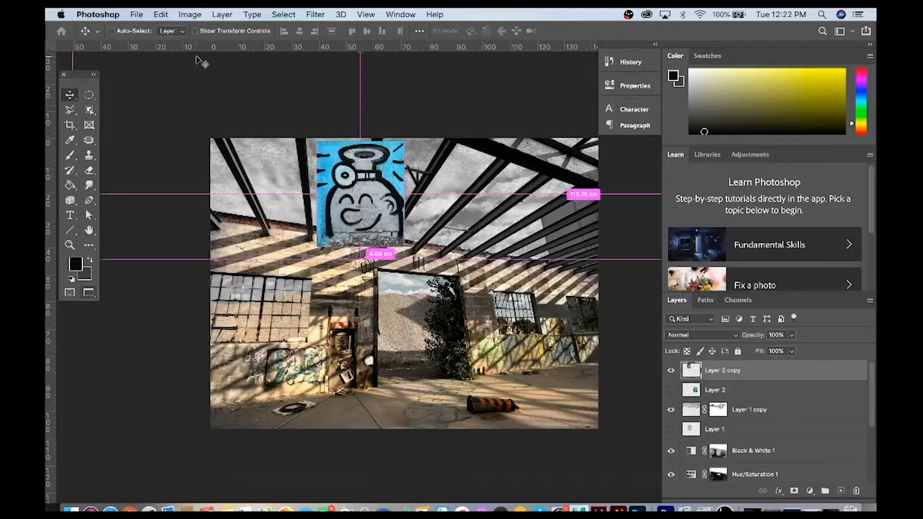
# Enlarge the graffiti copy to about 138%, rotate it about 40.5°, and distort its lowest corner up toward the wall's top edge
pyautogui.press('super+t')
pyautogui.moveTo(425, 267); pyautogui.dragTo(382, 288)
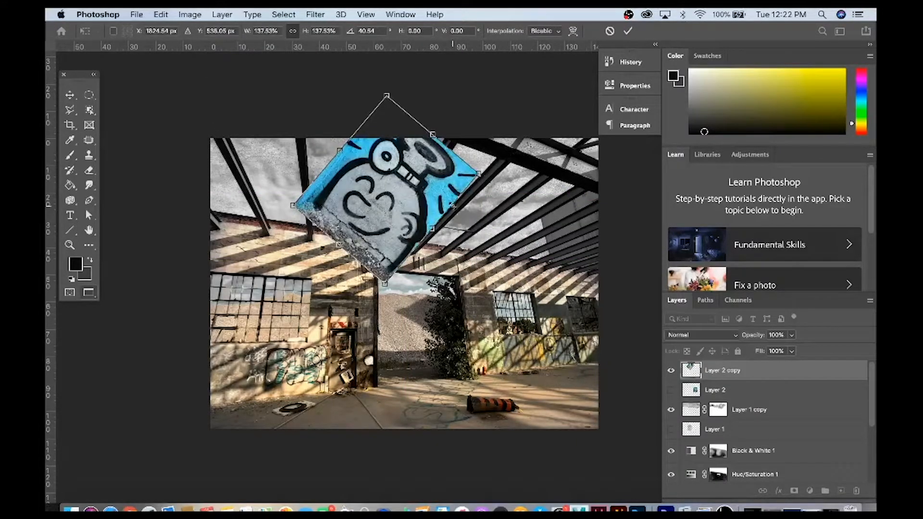
pyautogui.rightClick(386, 286)
pyautogui.click(385, 270)
pyautogui.moveTo(384, 287); pyautogui.dragTo(379, 239)
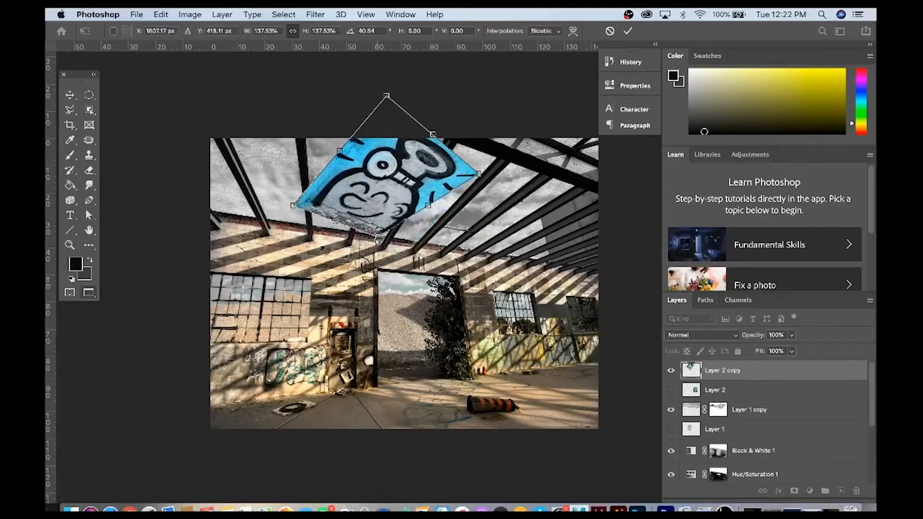
# Distort the graffiti copy's corners outward to fill the sky above the brick wall in perspective, and apply the transform
pyautogui.moveTo(295, 206); pyautogui.dragTo(253, 219)
pyautogui.moveTo(378, 237); pyautogui.dragTo(425, 244)
pyautogui.moveTo(479, 174); pyautogui.dragTo(503, 148)
pyautogui.moveTo(391, 96); pyautogui.dragTo(193, 69)
pyautogui.press('Return')
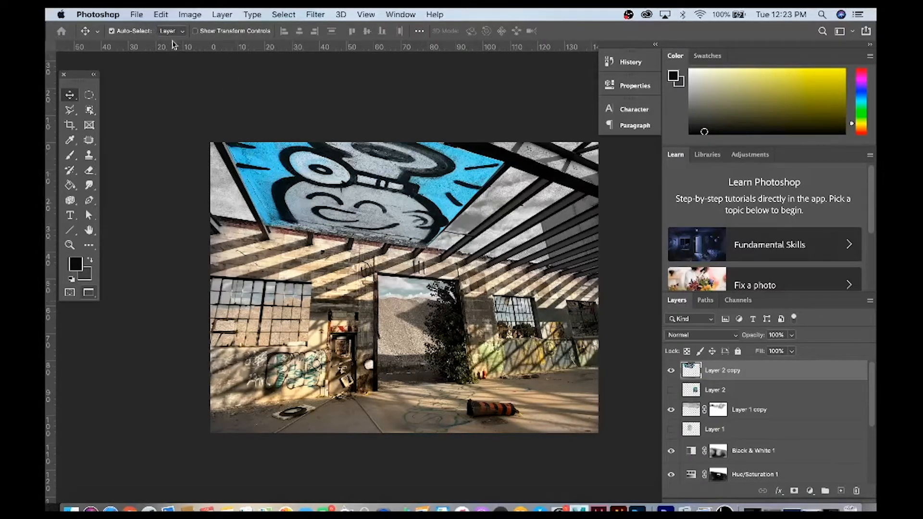
pyautogui.click(163, 19)
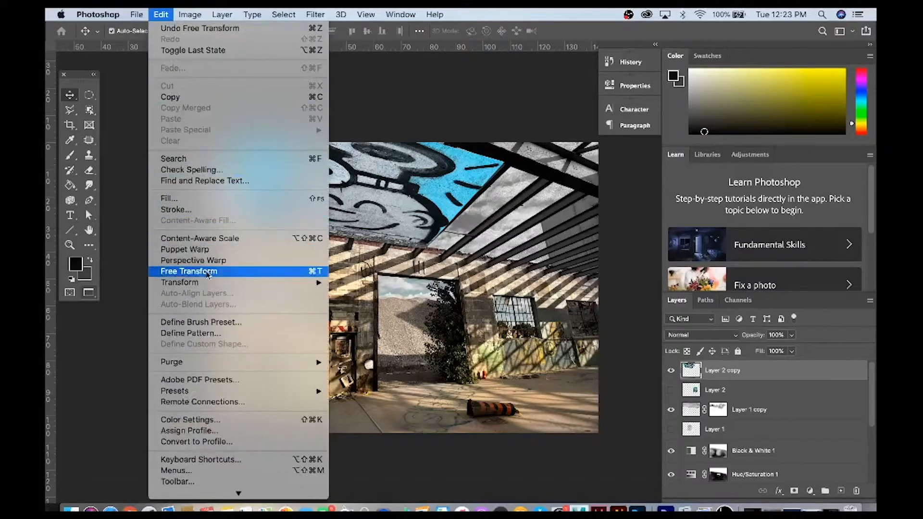
pyautogui.moveTo(210, 283)
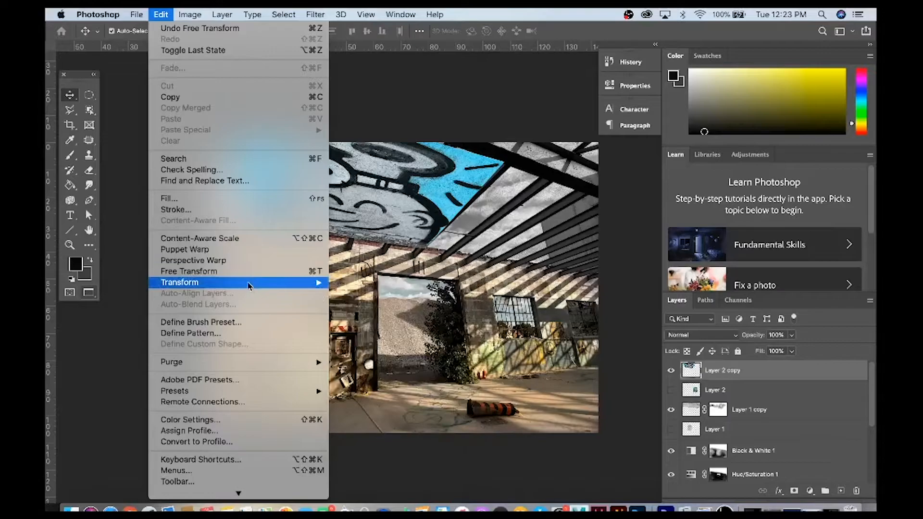
pyautogui.click(270, 273)
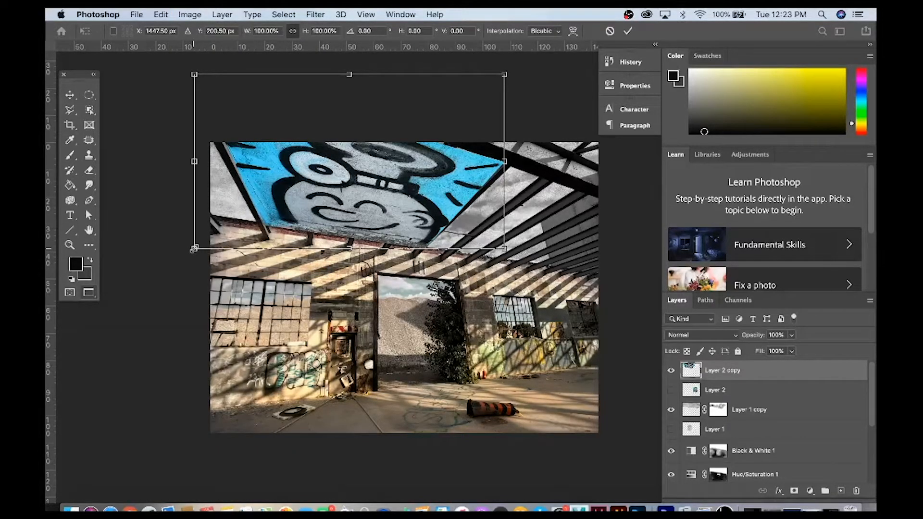
pyautogui.moveTo(194, 250)
pyautogui.mouseDown()
pyautogui.moveTo(200, 265)
pyautogui.moveTo(195, 255)
pyautogui.mouseUp()
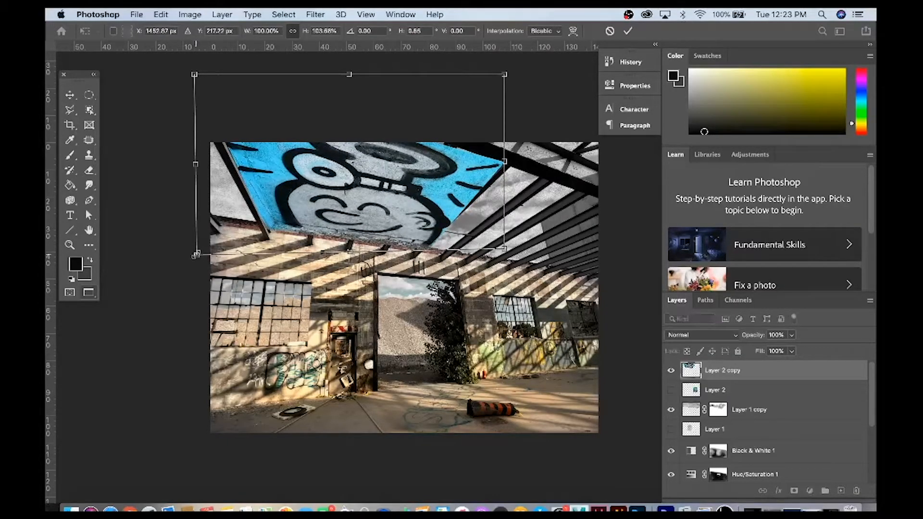
pyautogui.press('Return')
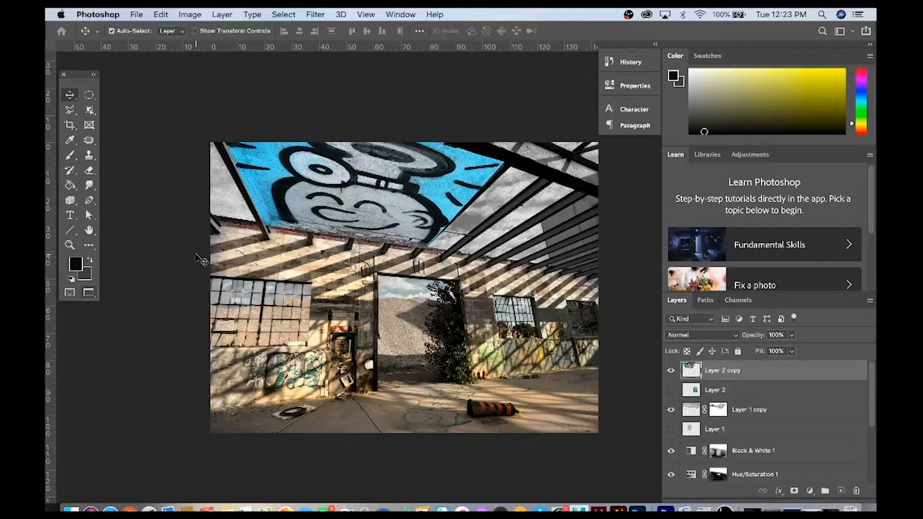
# Set the graffiti copy's blend mode to Darken and its opacity to 79%
pyautogui.click(734, 335)
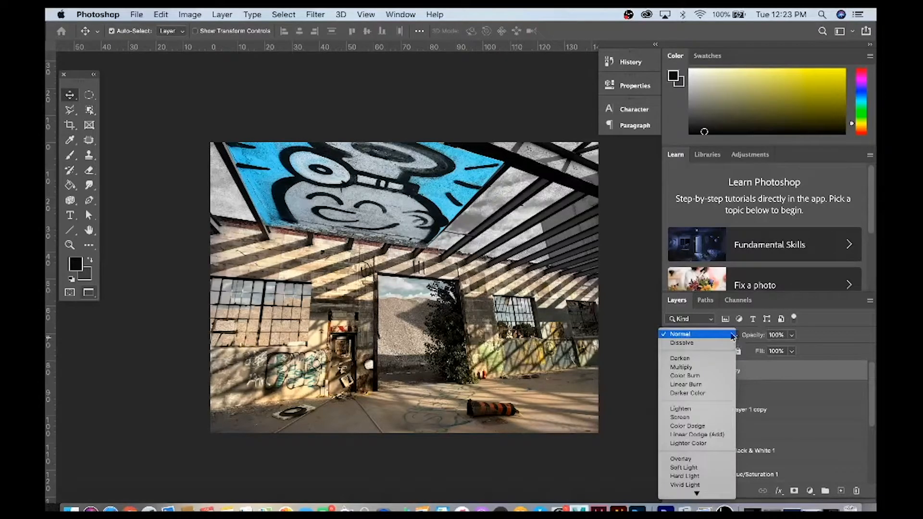
pyautogui.click(711, 359)
pyautogui.click(792, 335)
pyautogui.moveTo(792, 349); pyautogui.dragTo(769, 352)
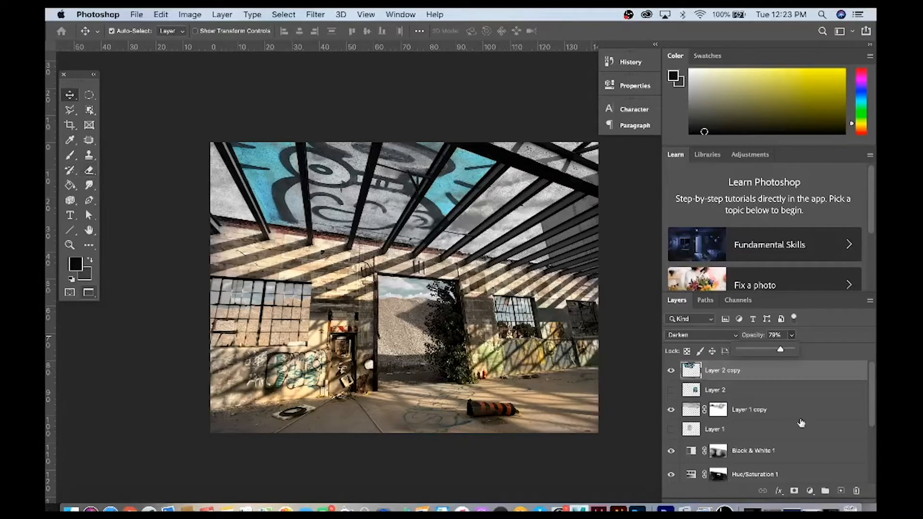
# Add a layer mask to the graffiti copy and brush black at 19% opacity over it to fade the graffiti
pyautogui.click(795, 491)
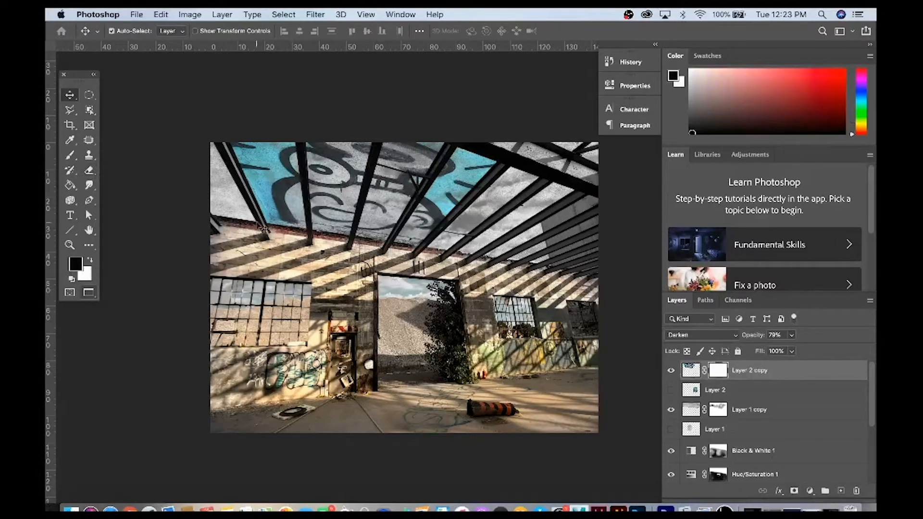
pyautogui.click(70, 155)
pyautogui.click(309, 31)
pyautogui.moveTo(309, 45); pyautogui.dragTo(294, 46)
pyautogui.press('Return')
pyautogui.moveTo(242, 165)
pyautogui.mouseDown()
pyautogui.moveTo(260, 200)
pyautogui.moveTo(272, 157)
pyautogui.mouseUp()
pyautogui.moveTo(440, 226)
pyautogui.mouseDown()
pyautogui.moveTo(433, 192)
pyautogui.moveTo(457, 168)
pyautogui.moveTo(404, 183)
pyautogui.moveTo(327, 163)
pyautogui.mouseUp()
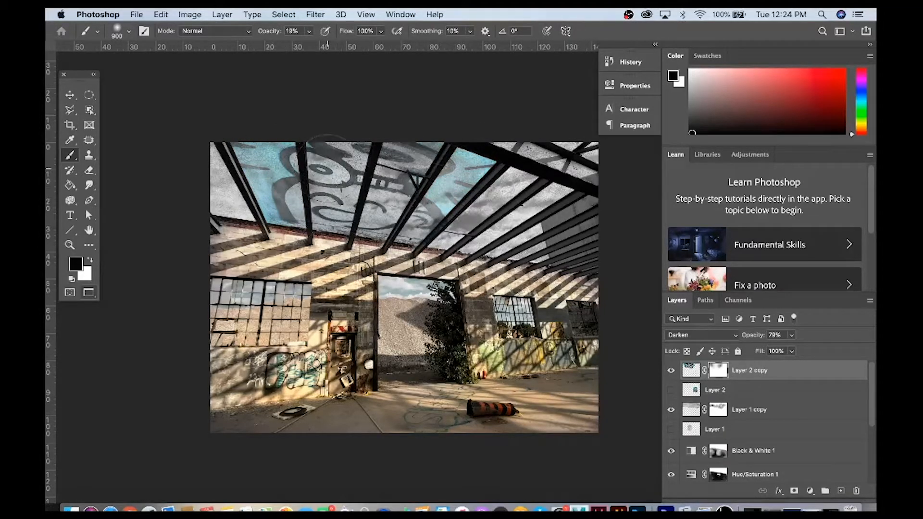
pyautogui.press('z')
pyautogui.moveTo(554, 352); pyautogui.dragTo(472, 286)
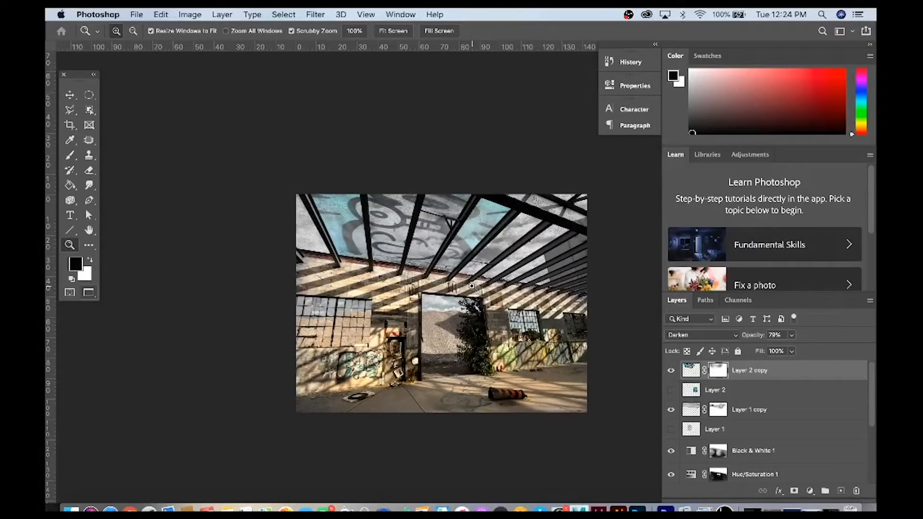
# Review the available adjustment layer types and look through the layer stack and the Black & White 1 and Hue/Saturation 1 masks
pyautogui.click(810, 491)
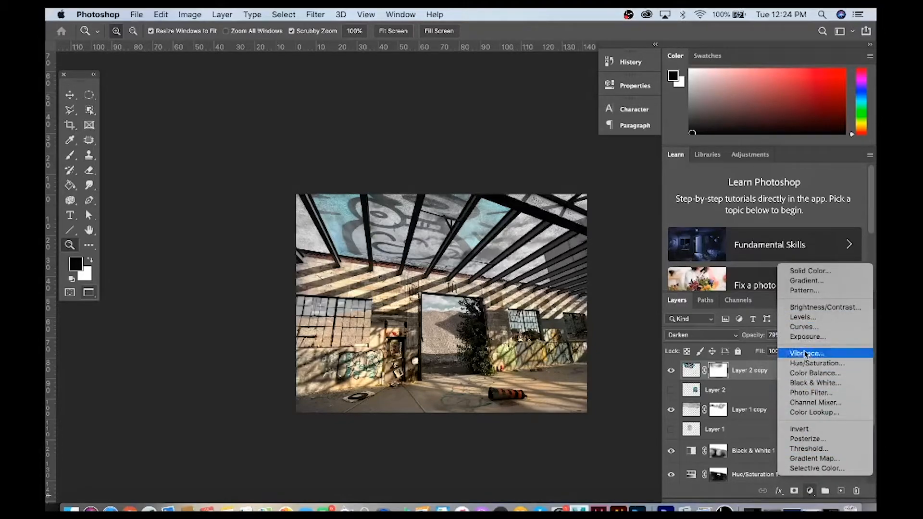
pyautogui.click(759, 376)
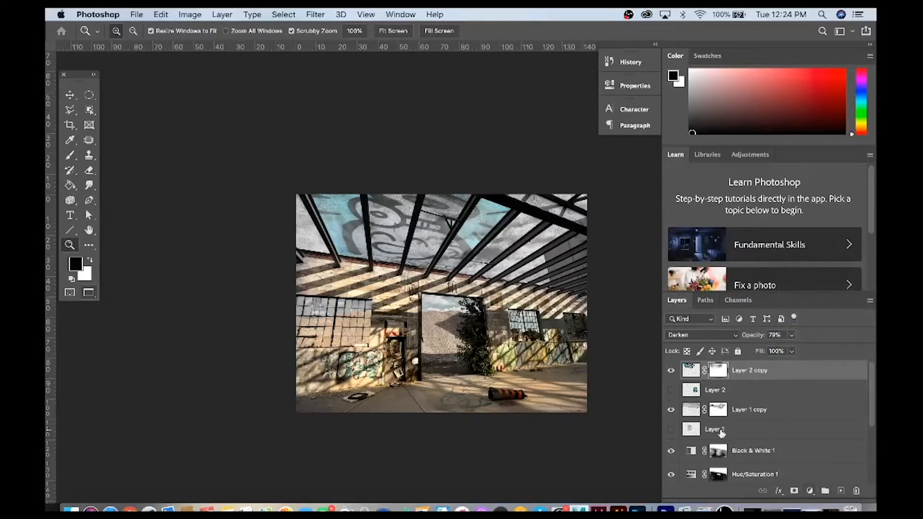
pyautogui.scroll(-3, 751, 447)
pyautogui.scroll(-2, 753, 442)
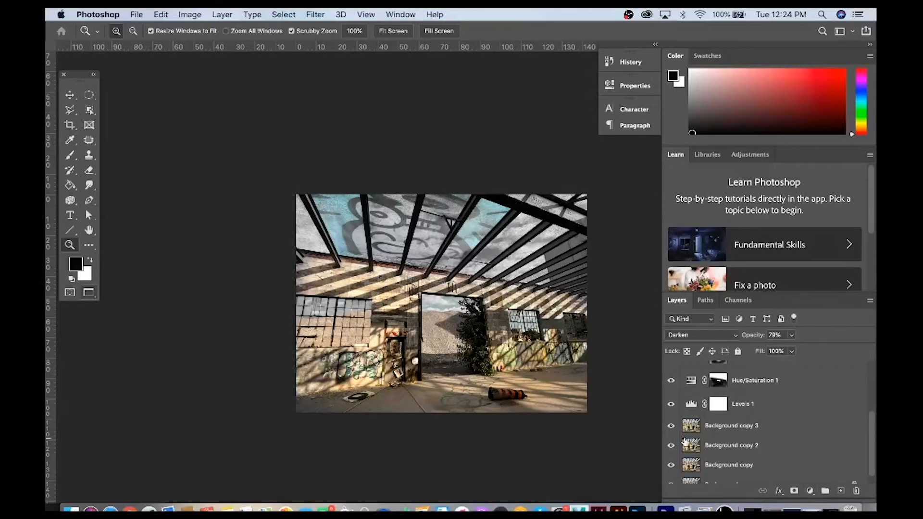
pyautogui.scroll(5, 718, 427)
pyautogui.click(718, 438)
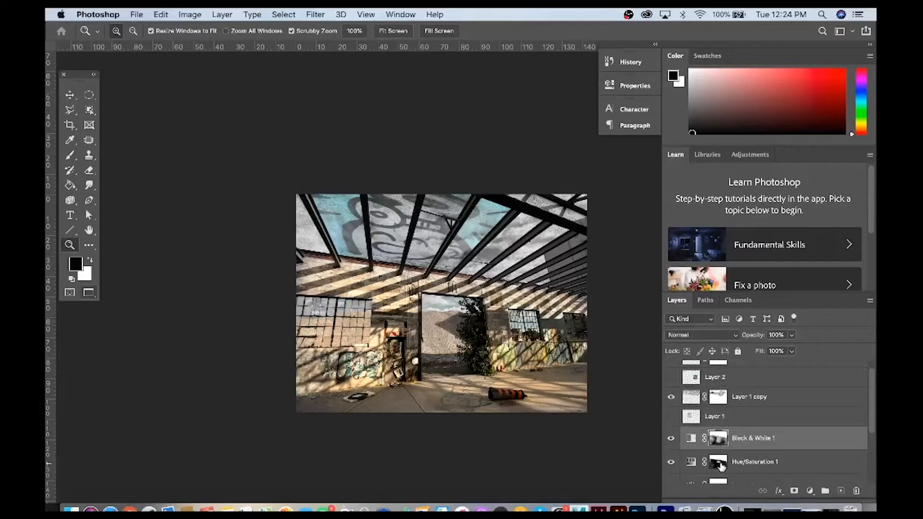
pyautogui.click(721, 465)
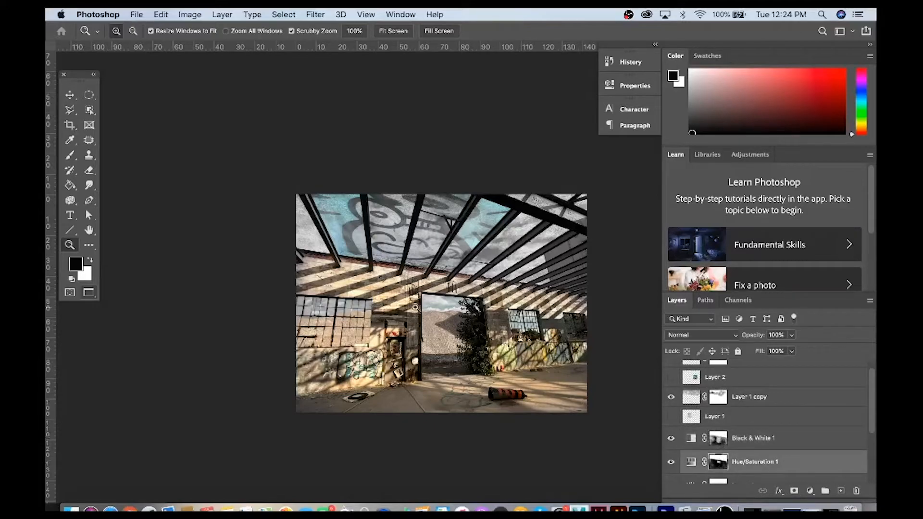
pyautogui.scroll(1, 703, 397)
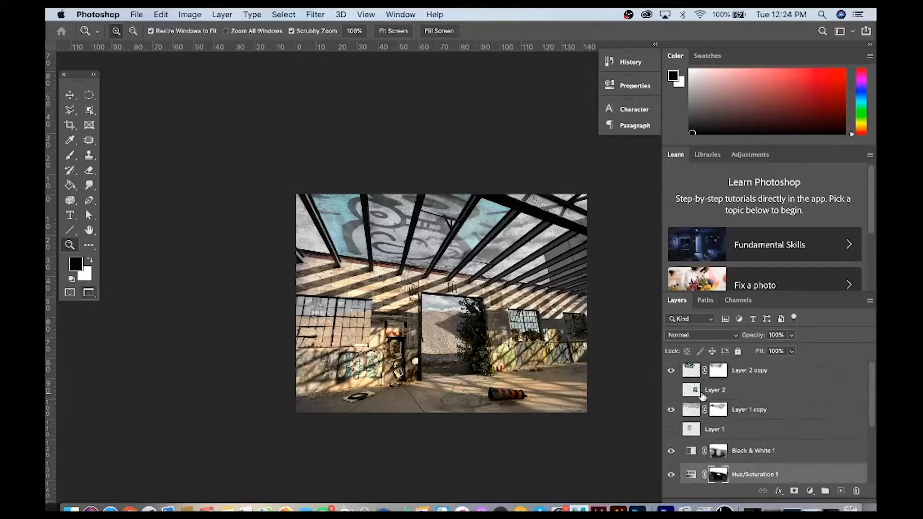
# Select the graffiti copy's layer mask and disable it
pyautogui.click(693, 376)
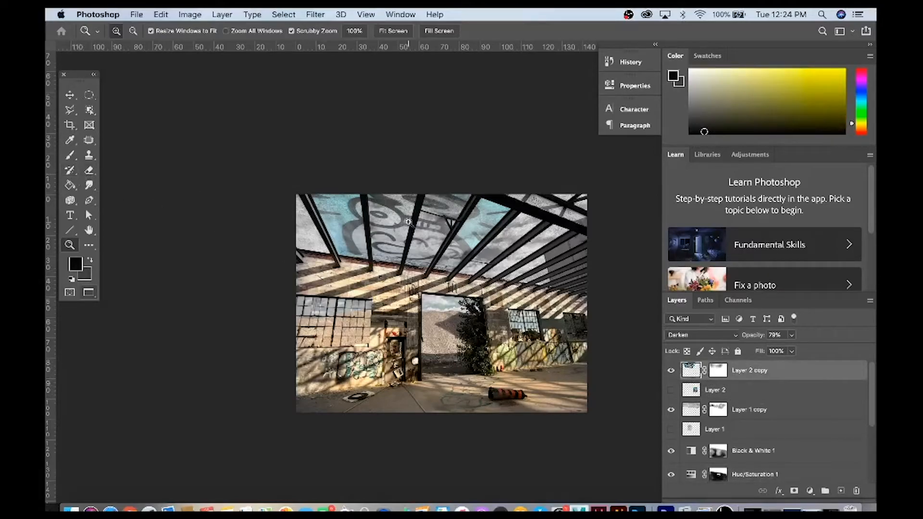
pyautogui.press('d')
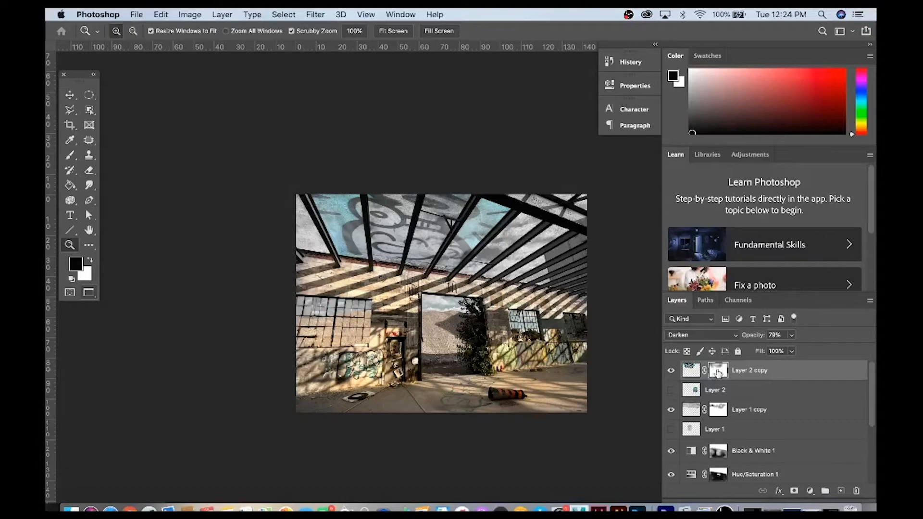
pyautogui.rightClick(719, 374)
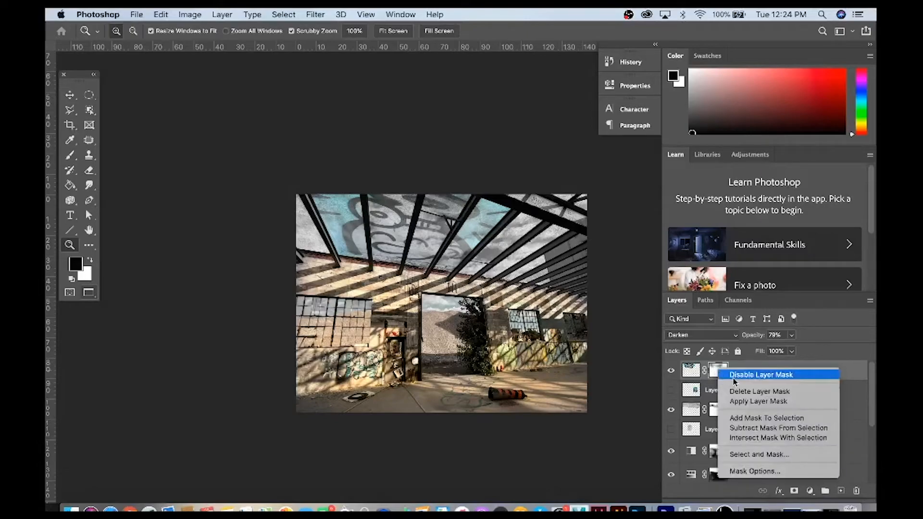
pyautogui.click(727, 375)
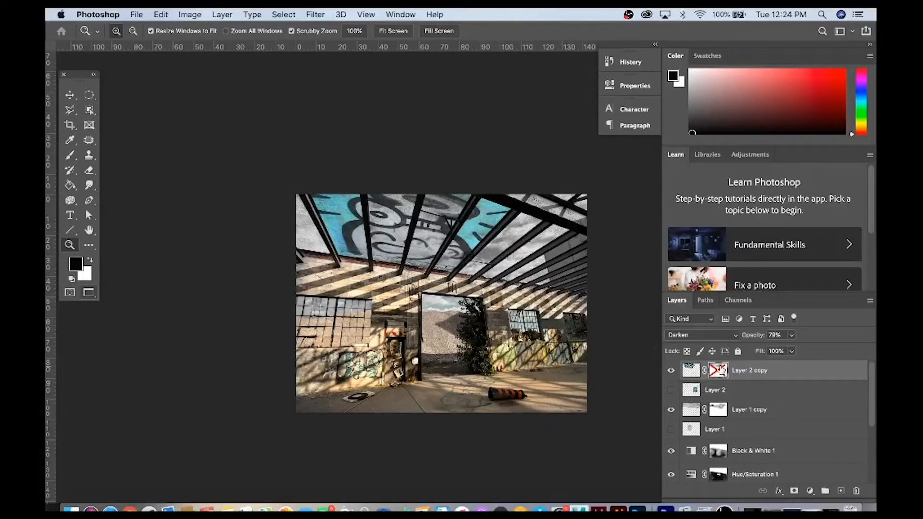
# Re-enable the graffiti copy's layer mask and apply it permanently to the layer
pyautogui.rightClick(720, 370)
pyautogui.click(733, 371)
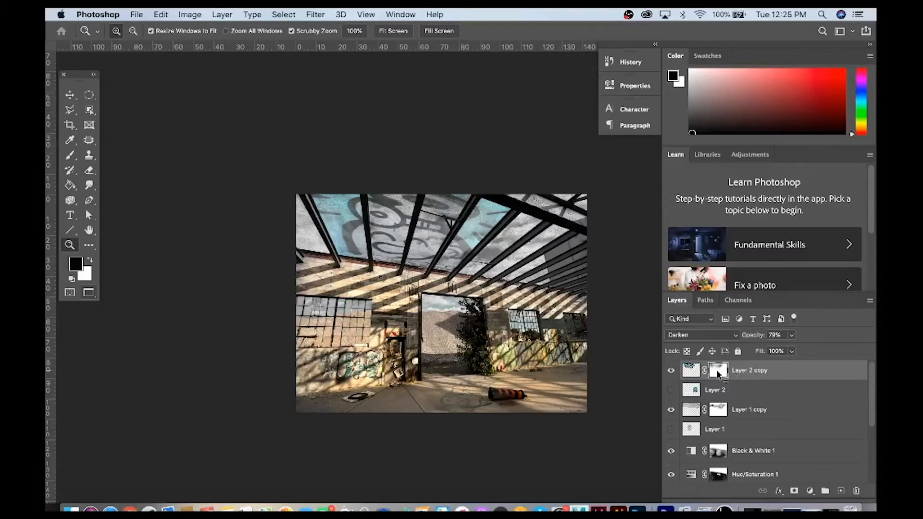
pyautogui.rightClick(719, 371)
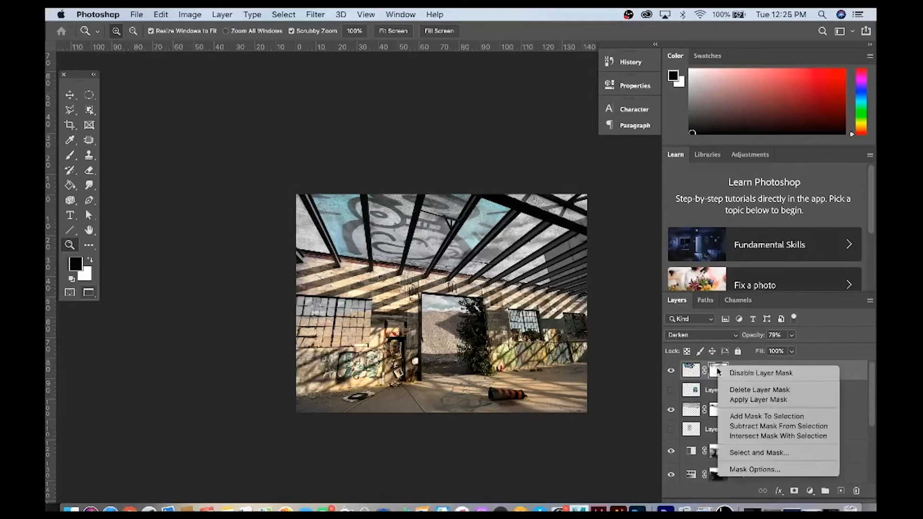
pyautogui.click(746, 400)
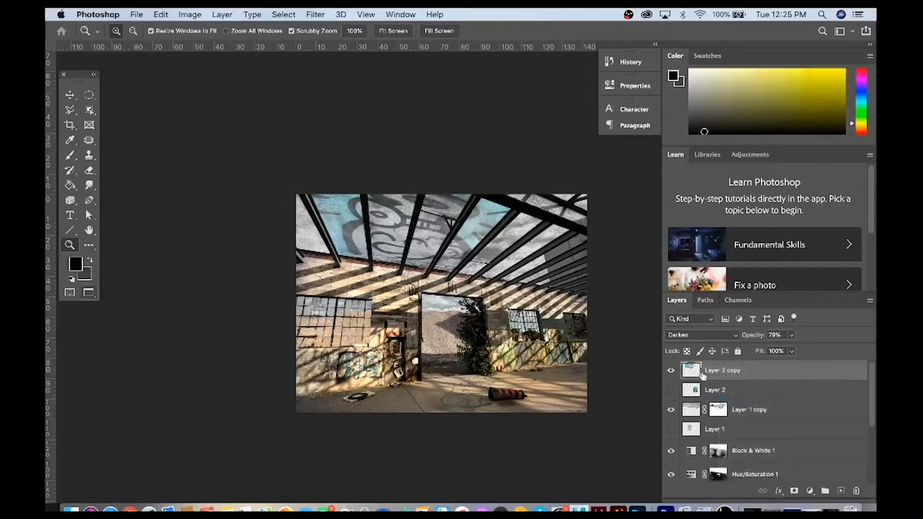
# Delete the hidden original layers, Layer 2 and Layer 1, from the layer stack
pyautogui.click(677, 389)
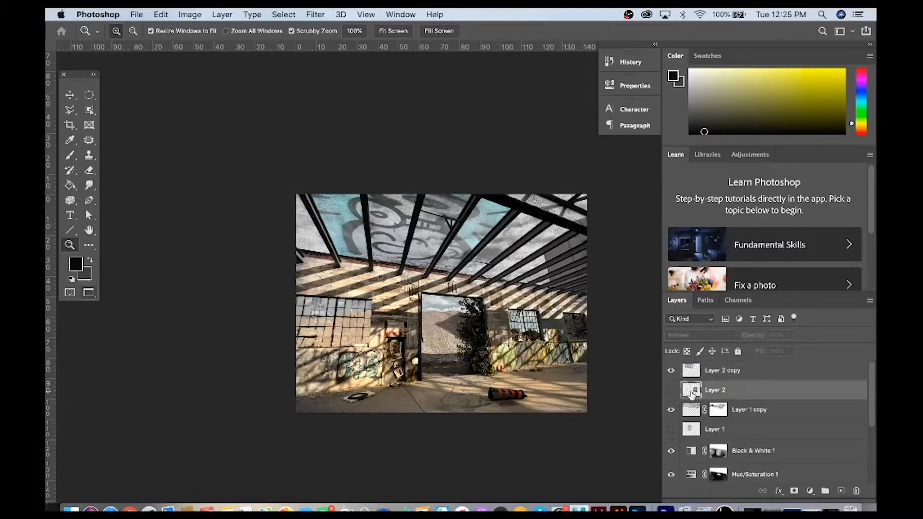
pyautogui.click(857, 491)
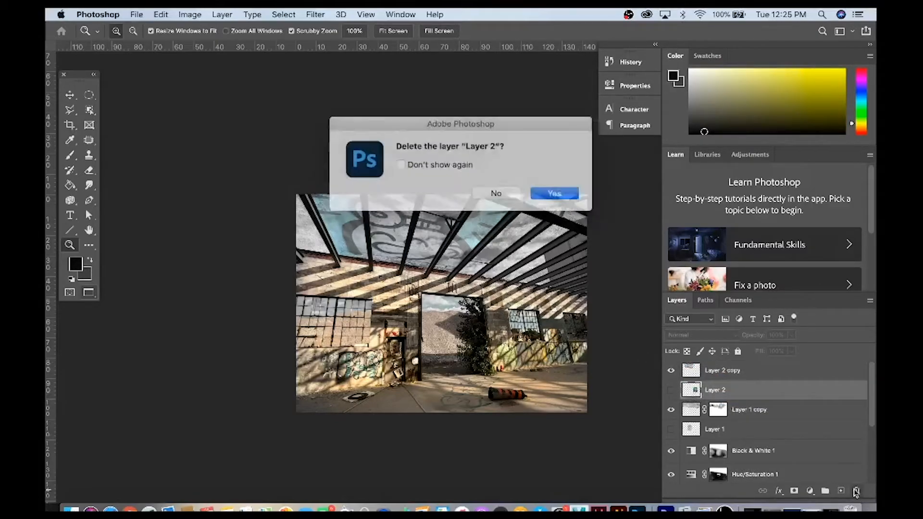
pyautogui.click(539, 191)
pyautogui.click(729, 411)
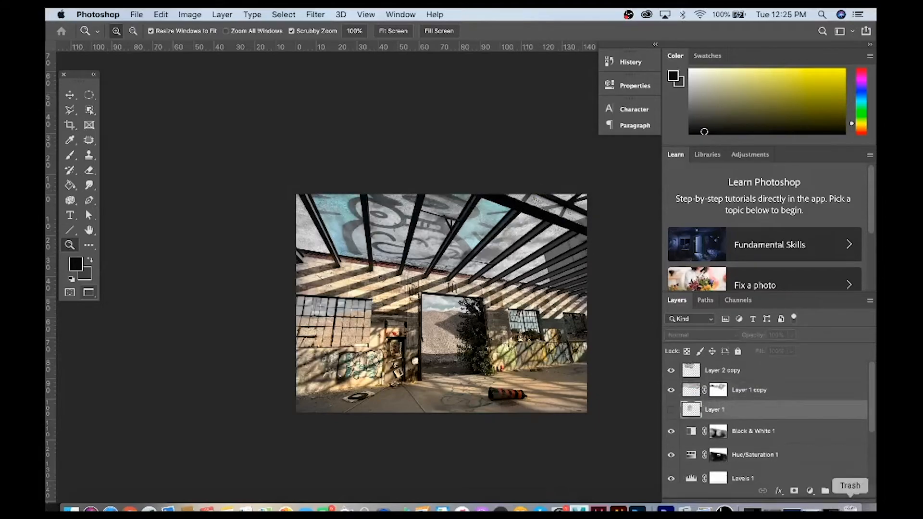
pyautogui.click(856, 491)
pyautogui.click(548, 191)
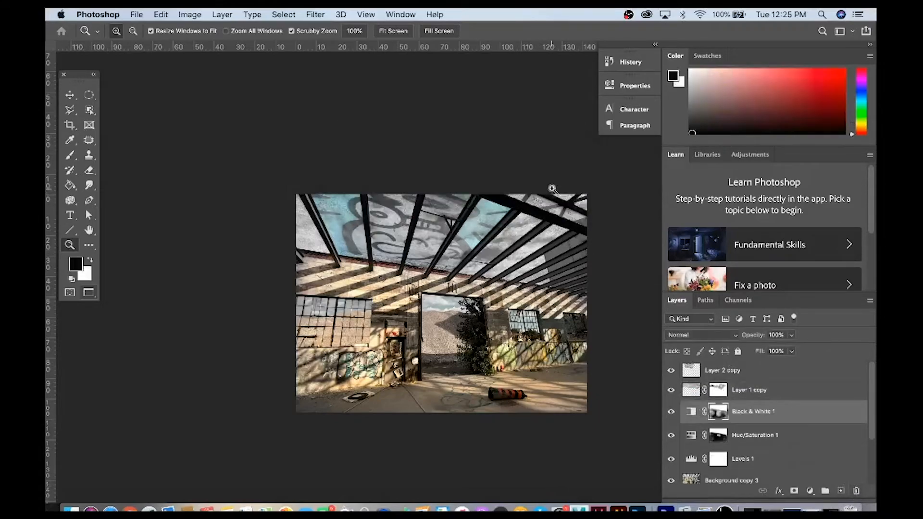
# Merge Background copy 3 with the Levels 1, Hue/Saturation 1 and Black & White 1 adjustment layers
pyautogui.scroll(-2, 733, 416)
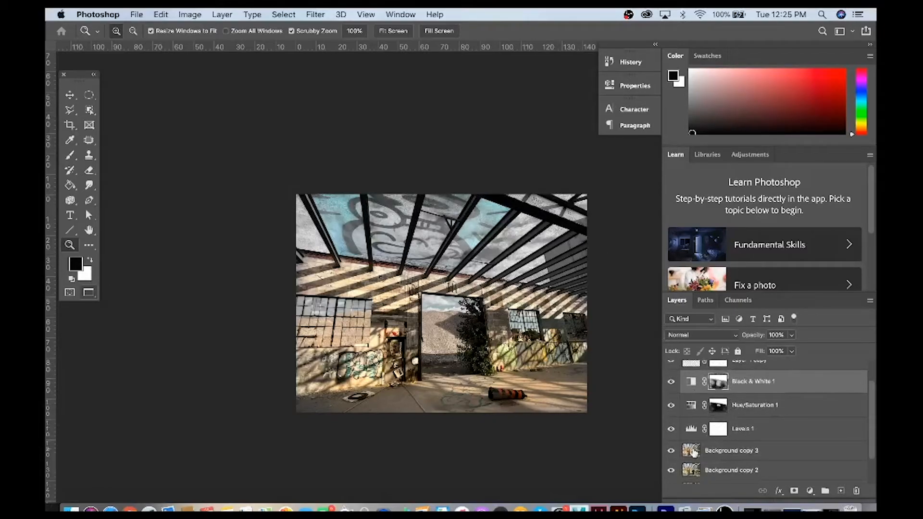
pyautogui.click(731, 455)
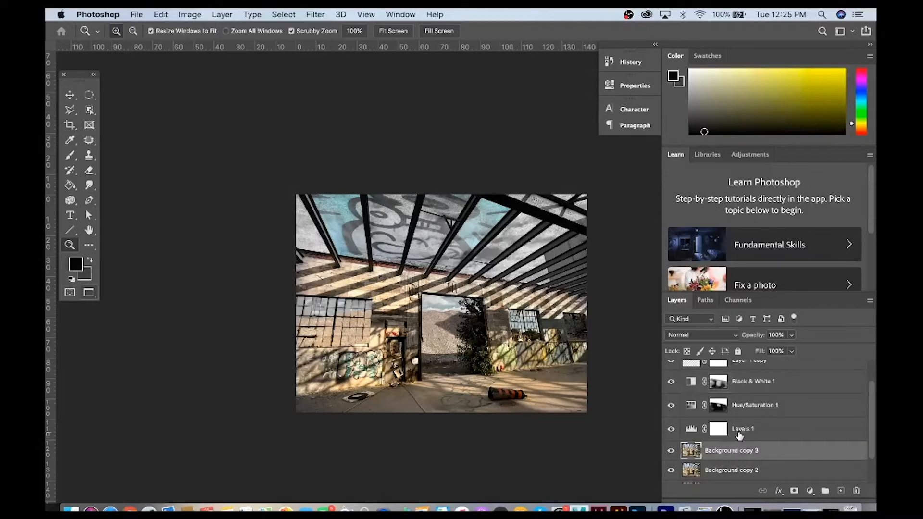
pyautogui.keyDown('shift'); pyautogui.click(740, 433); pyautogui.keyUp('shift')
pyautogui.keyDown('shift'); pyautogui.click(742, 410); pyautogui.keyUp('shift')
pyautogui.keyDown('shift'); pyautogui.click(740, 384); pyautogui.keyUp('shift')
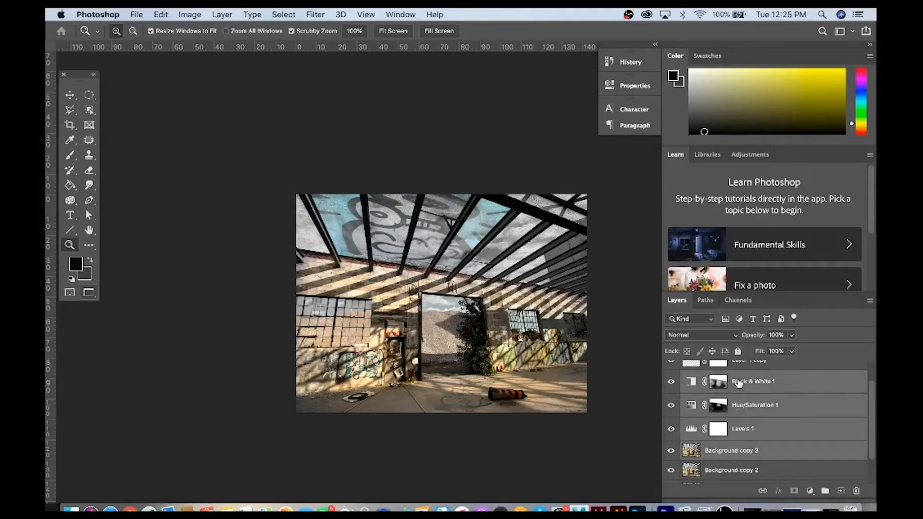
pyautogui.rightClick(745, 382)
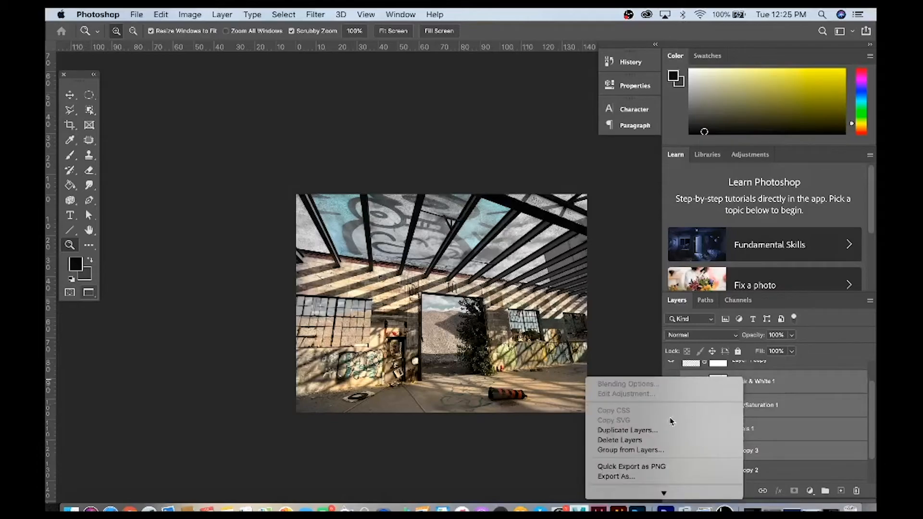
pyautogui.scroll(-10, 671, 421)
pyautogui.scroll(-2, 670, 429)
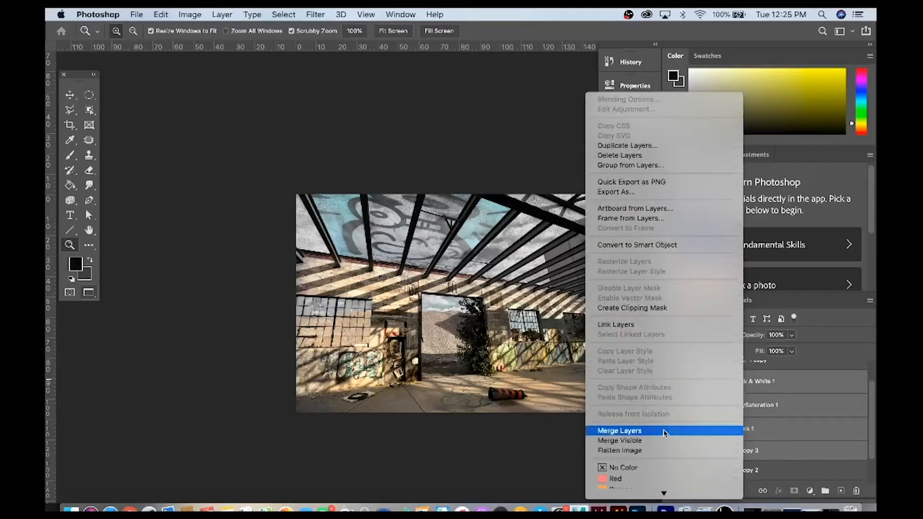
pyautogui.click(621, 433)
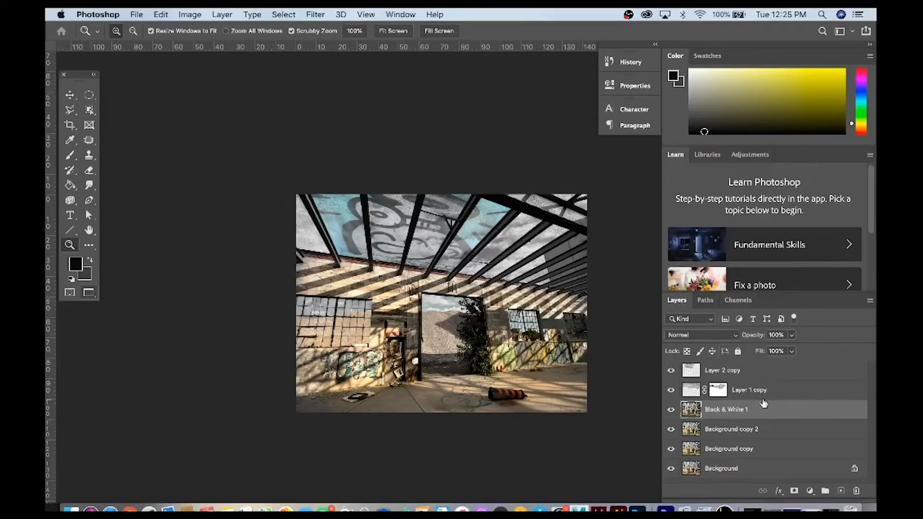
# Merge Layer 2 copy, Layer 1 copy and the merged Black & White 1 layer into one layer
pyautogui.keyDown('shift'); pyautogui.click(745, 374); pyautogui.keyUp('shift')
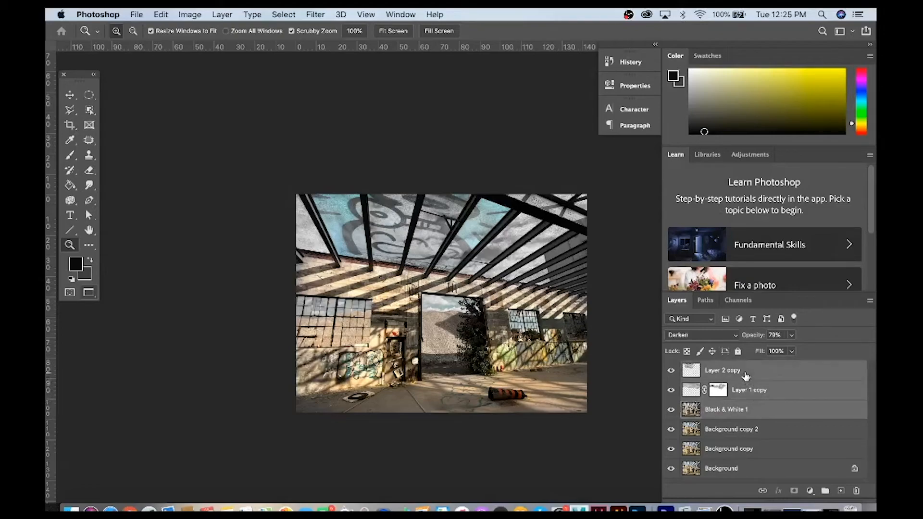
pyautogui.rightClick(753, 409)
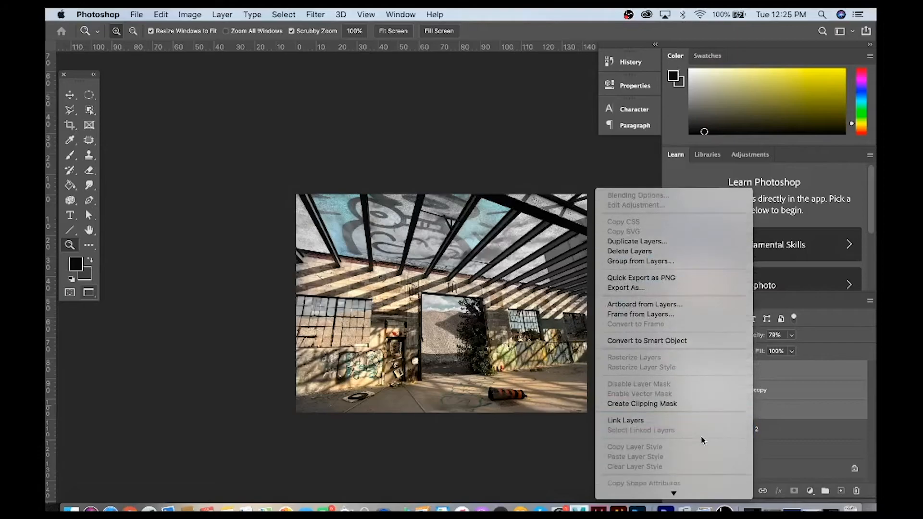
pyautogui.scroll(-5, 702, 441)
pyautogui.click(669, 393)
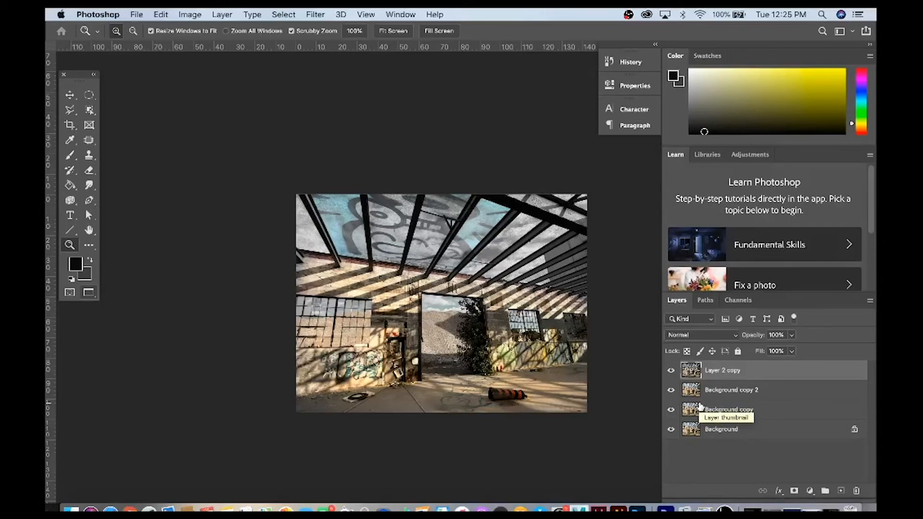
# Flatten the image so all remaining layers become a single background
pyautogui.rightClick(748, 373)
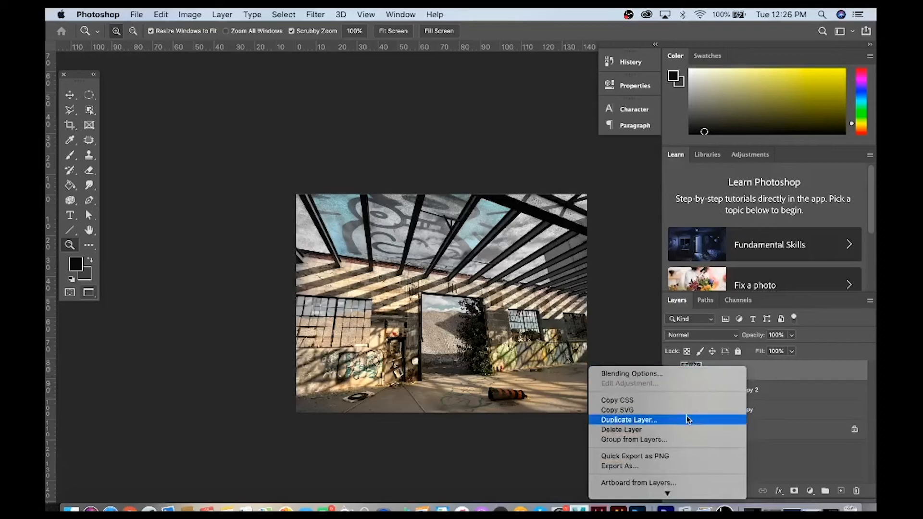
pyautogui.scroll(-10, 687, 421)
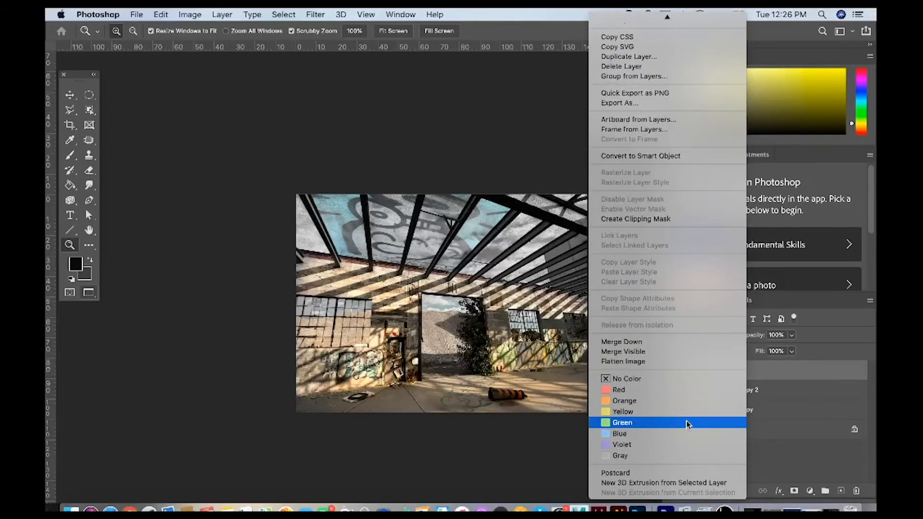
pyautogui.click(673, 363)
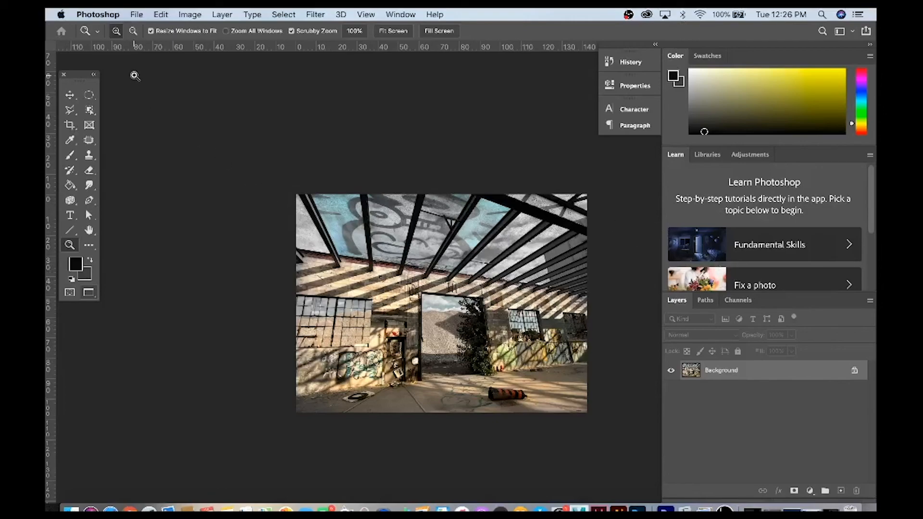
# Start a Save As of the flattened image on the computer and bring up the file format choices
pyautogui.click(137, 15)
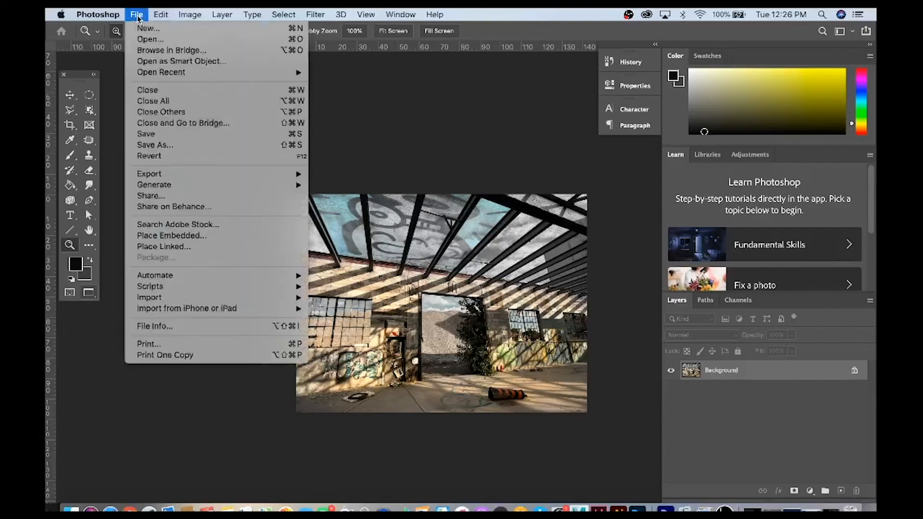
pyautogui.click(175, 146)
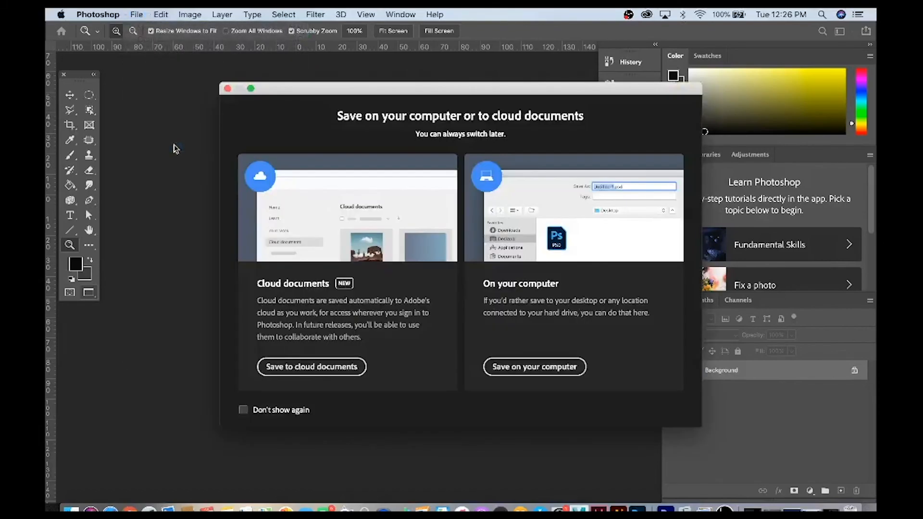
pyautogui.click(513, 367)
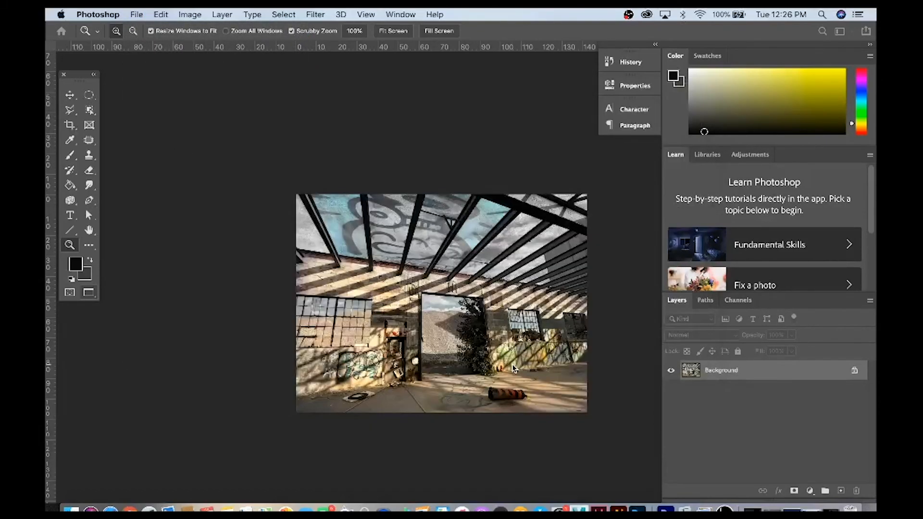
pyautogui.click(481, 367)
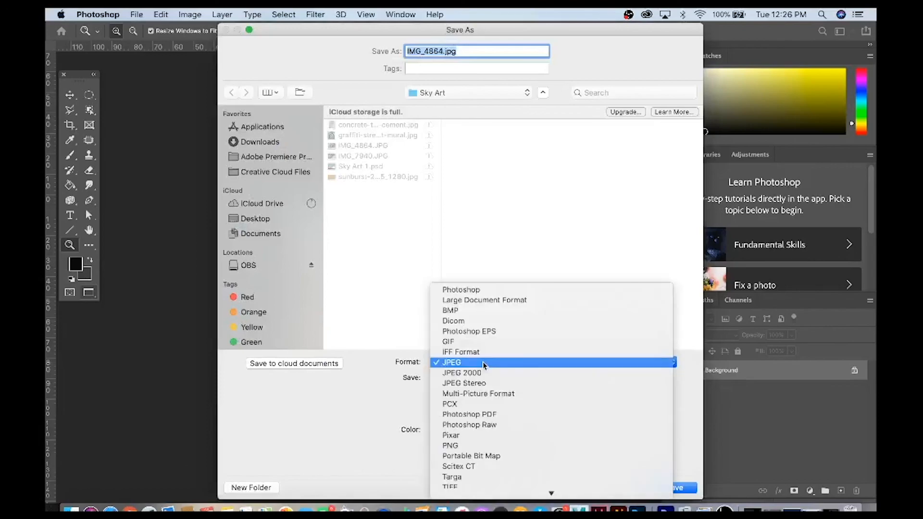